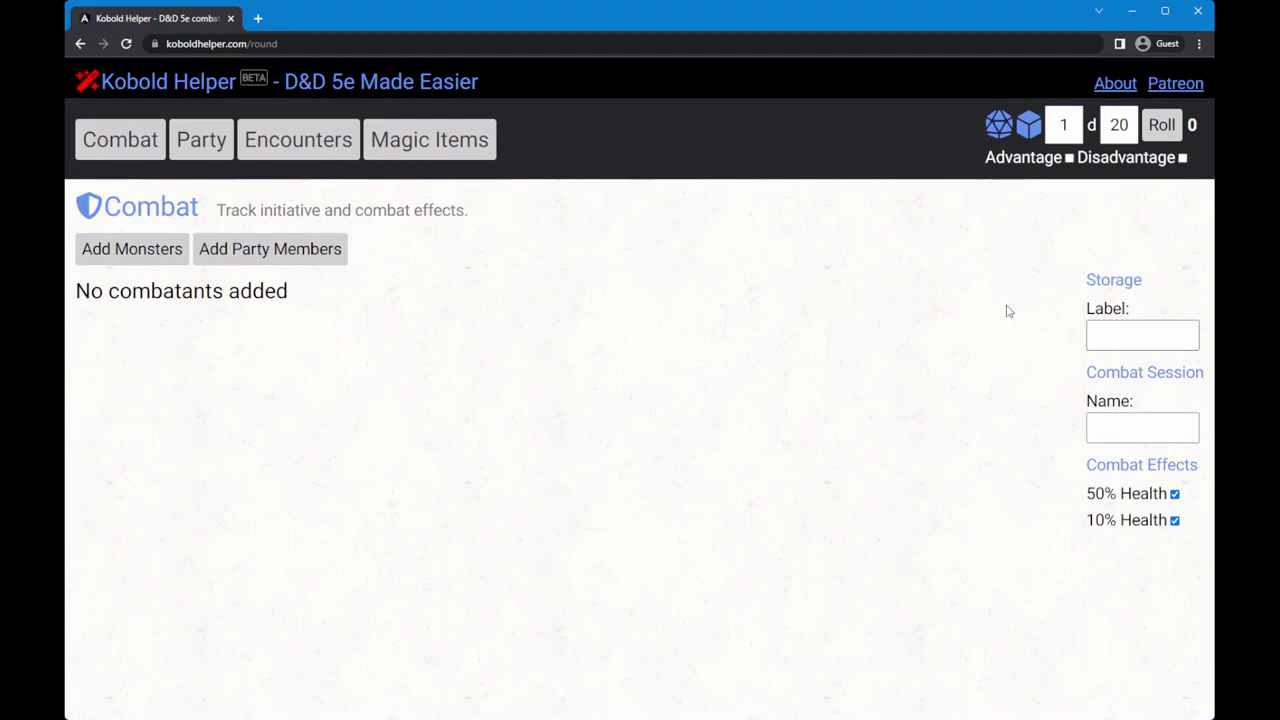
Start a new party member named Aleena with health 34, max health 34 and level 5.
{"action": "left_click", "coordinate": [248, 258]}
{"action": "left_click", "coordinate": [205, 272]}
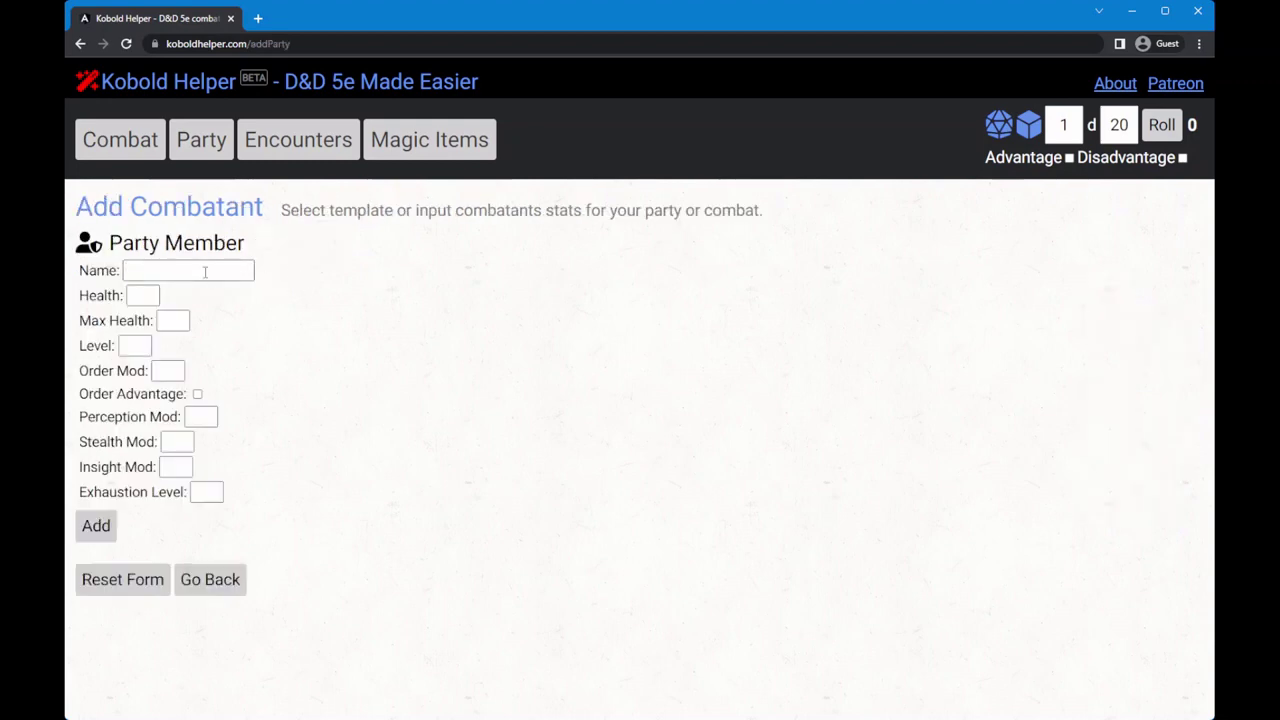
{"action": "type", "text": "Alexan"}
{"action": "key", "text": "BackSpace"}
{"action": "key", "text": "BackSpace"}
{"action": "key", "text": "BackSpace"}
{"action": "type", "text": "ens"}
{"action": "key", "text": "BackSpace"}
{"action": "type", "text": "a"}
{"action": "left_click", "coordinate": [155, 296]}
{"action": "type", "text": "34"}
{"action": "key", "text": "Tab"}
{"action": "type", "text": "34"}
{"action": "left_click", "coordinate": [146, 345]}
{"action": "type", "text": "5"}
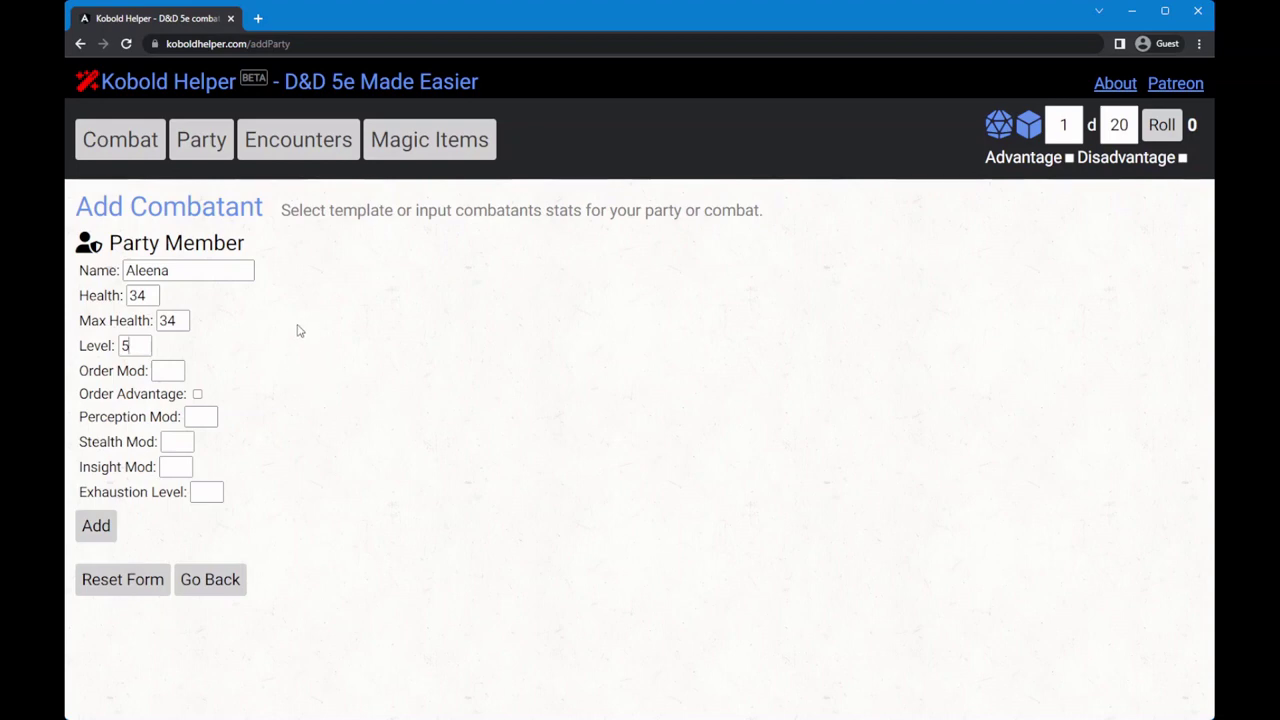
Add the party member with order mod 2, perception mod 1, stealth mod 2 and insight mod 3, and check the party list.
{"action": "left_click", "coordinate": [183, 372]}
{"action": "type", "text": "2"}
{"action": "left_click", "coordinate": [203, 420]}
{"action": "type", "text": "1"}
{"action": "left_click", "coordinate": [177, 442]}
{"action": "type", "text": "2"}
{"action": "type", "text": "3"}
{"action": "left_click", "coordinate": [110, 529]}
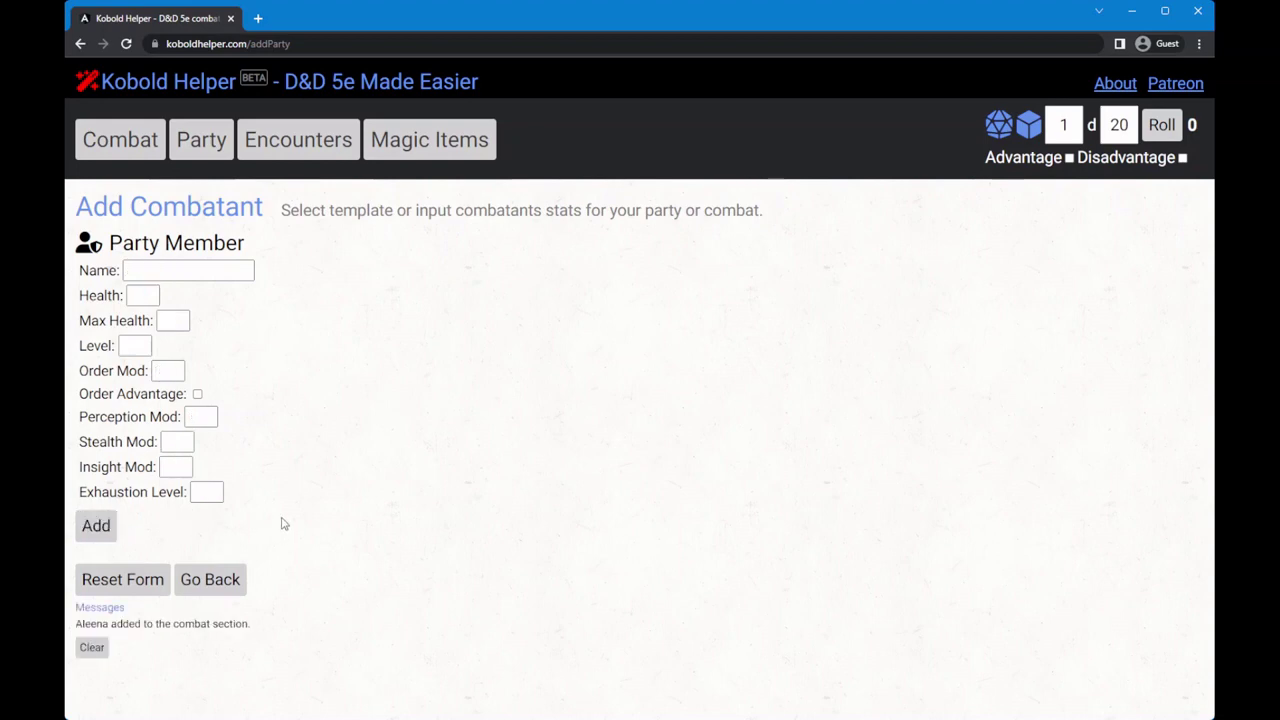
{"action": "left_click", "coordinate": [203, 142]}
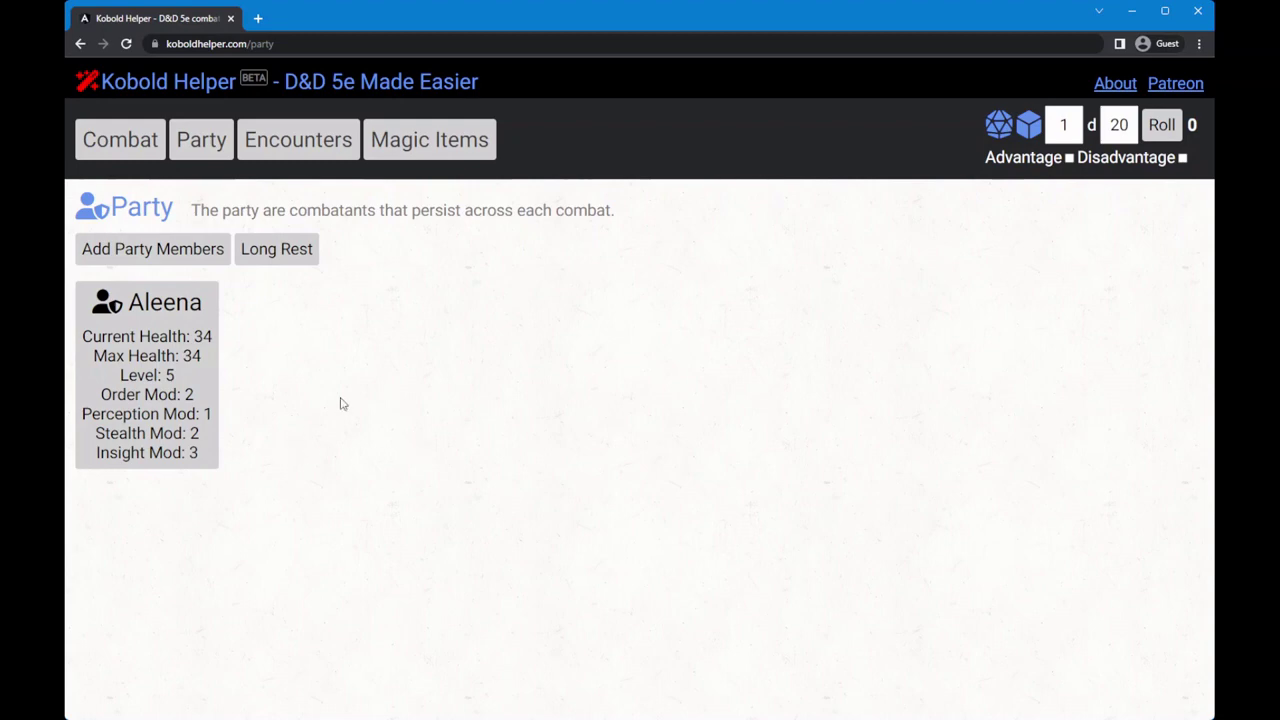
Filter the monster templates by "orc" and add one Orc to the combat.
{"action": "left_click", "coordinate": [126, 150]}
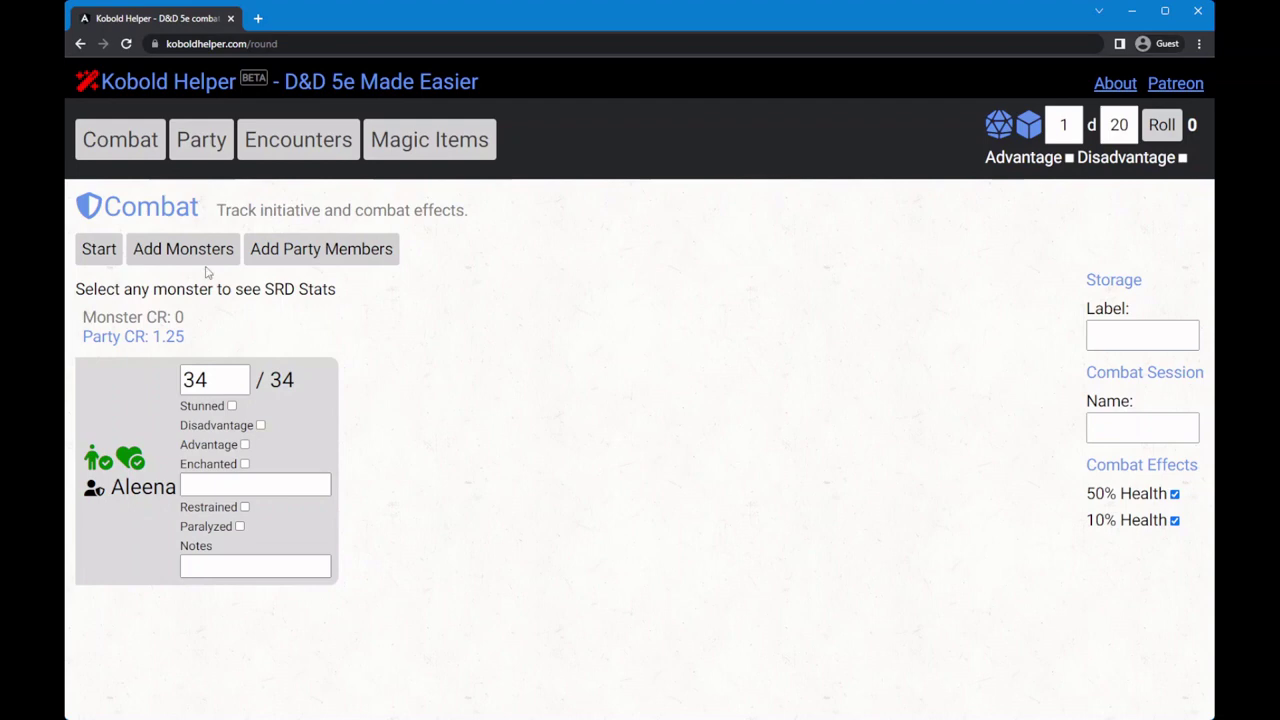
{"action": "left_click", "coordinate": [175, 255]}
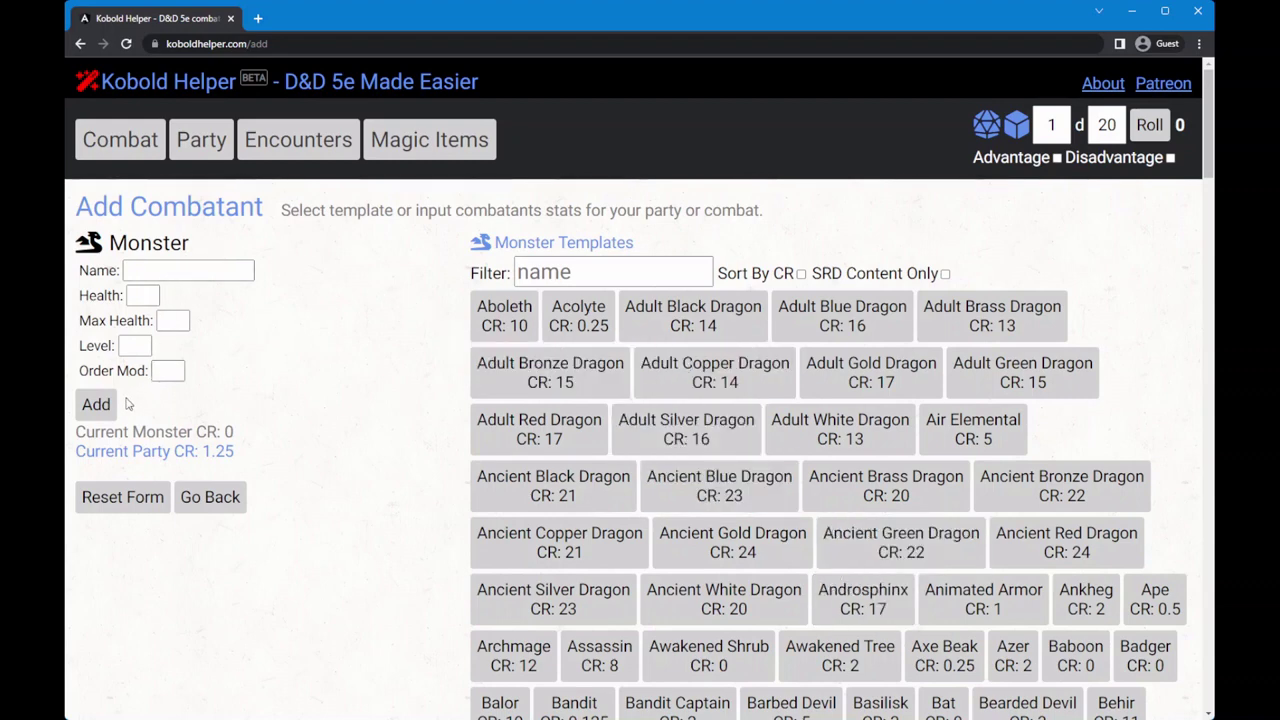
{"action": "left_click", "coordinate": [576, 278]}
{"action": "type", "text": "orc"}
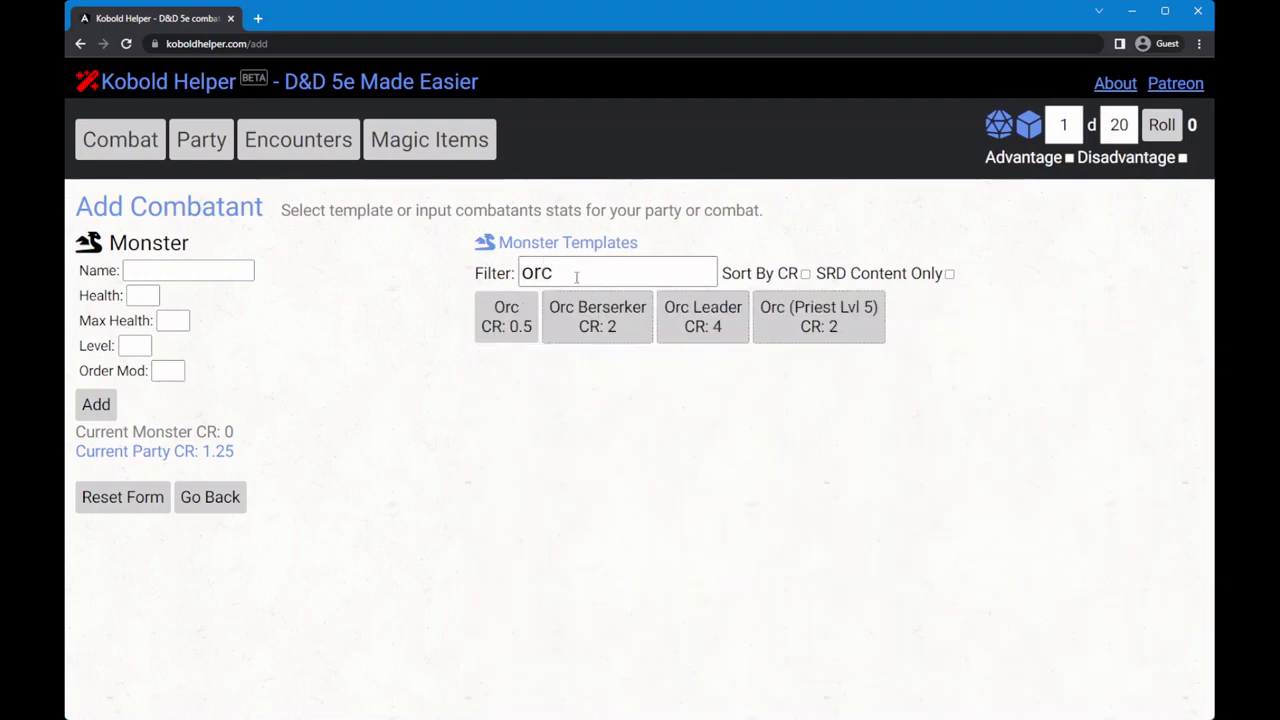
{"action": "left_click", "coordinate": [508, 322]}
{"action": "left_click", "coordinate": [96, 405]}
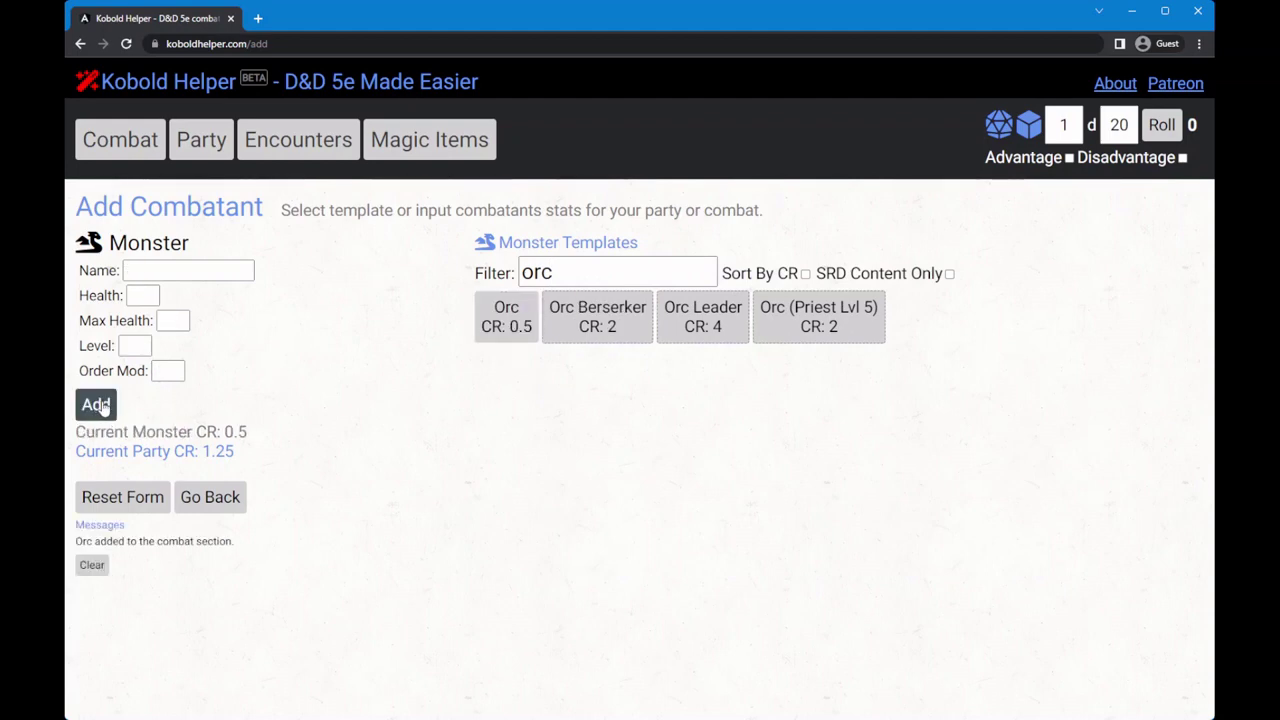
Add three more Orcs from the same template, Orc 2, Orc 3 and Orc 4, to the combat.
{"action": "left_click", "coordinate": [506, 330]}
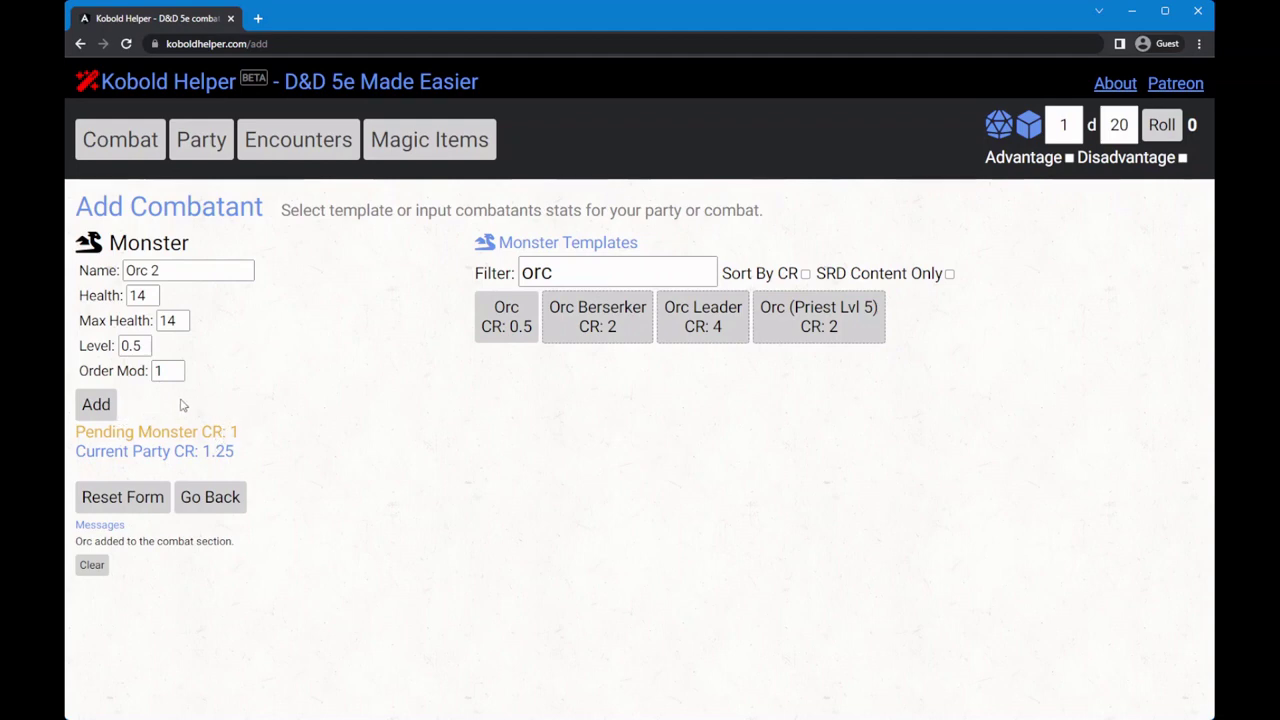
{"action": "left_click", "coordinate": [100, 406]}
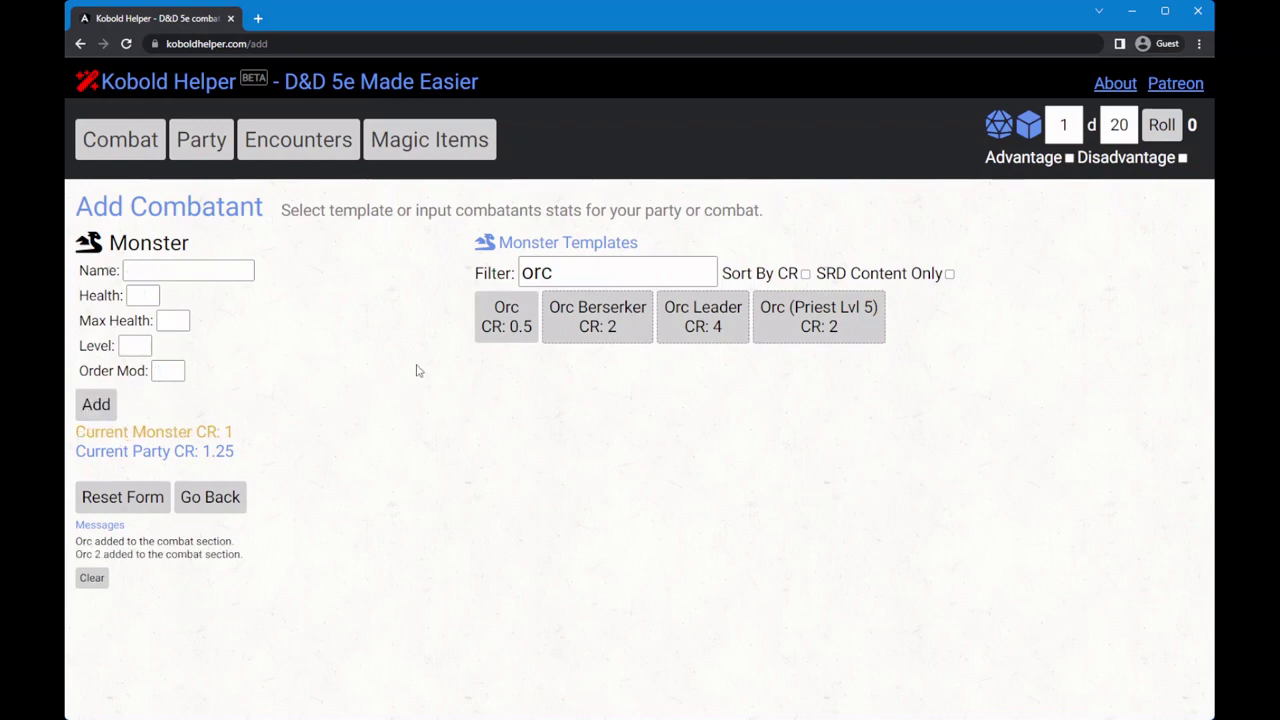
{"action": "left_click", "coordinate": [488, 333]}
{"action": "left_click", "coordinate": [100, 406]}
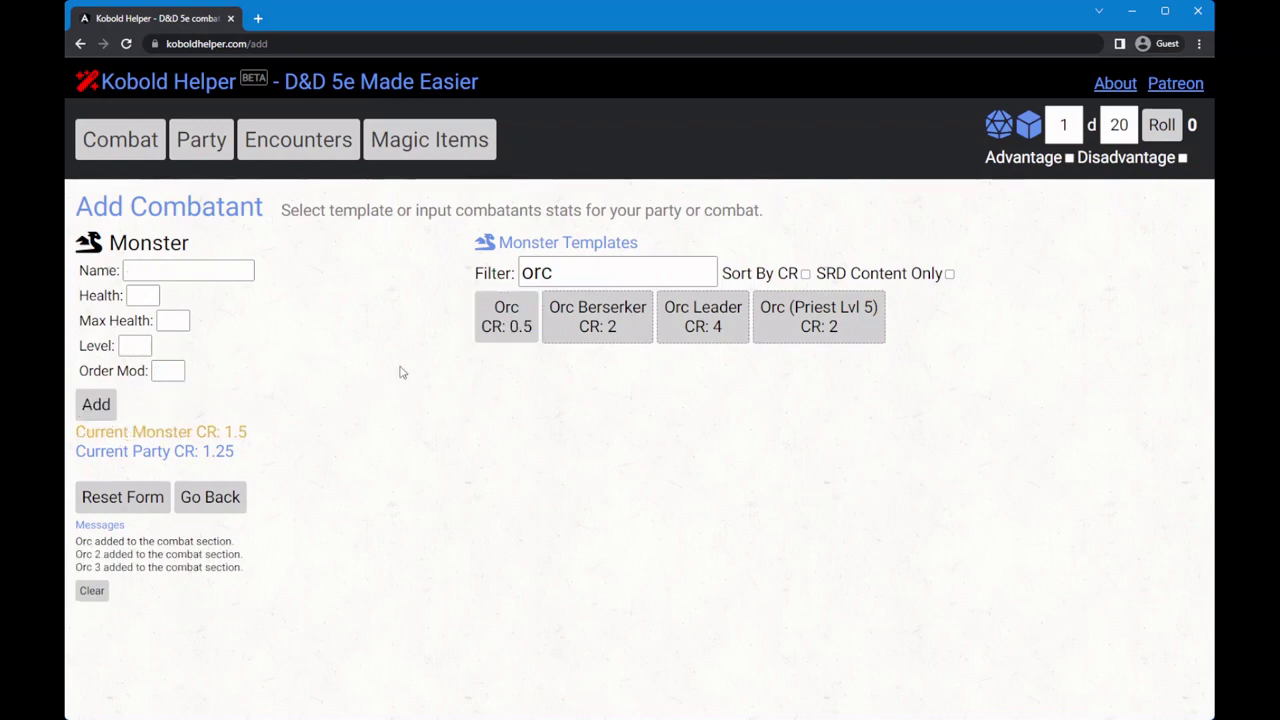
{"action": "left_click", "coordinate": [488, 333]}
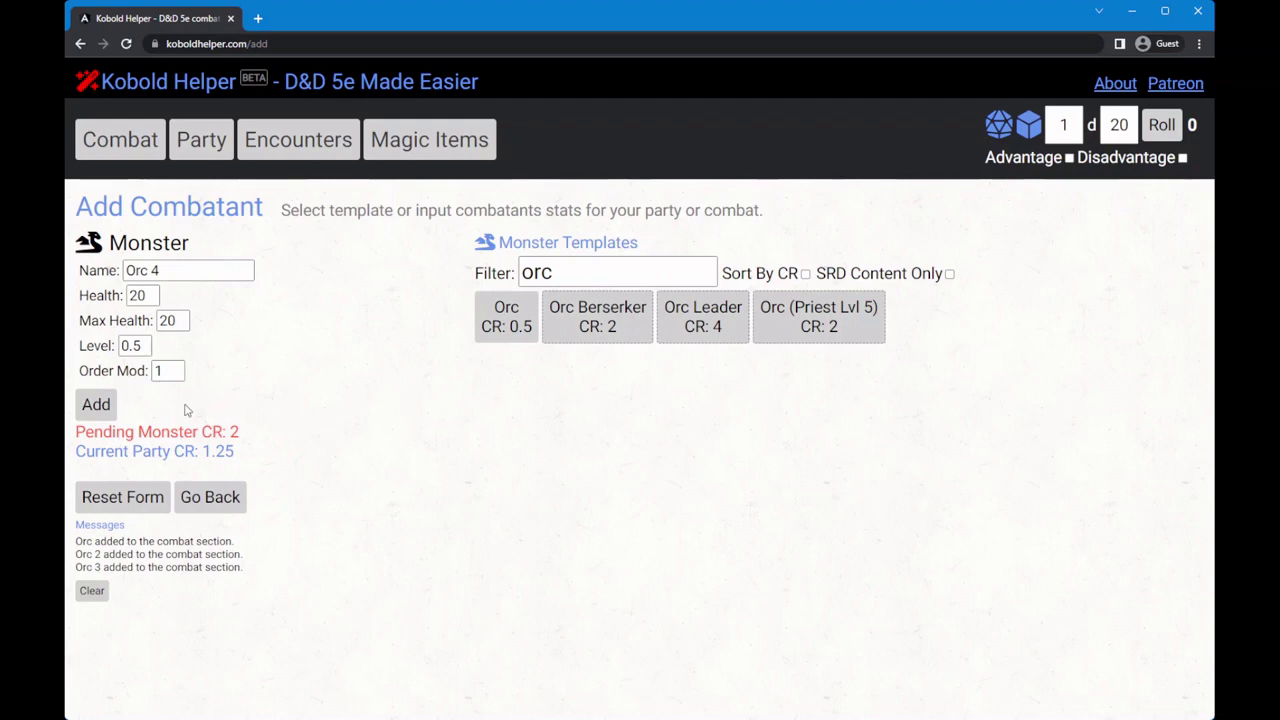
{"action": "left_click", "coordinate": [108, 404]}
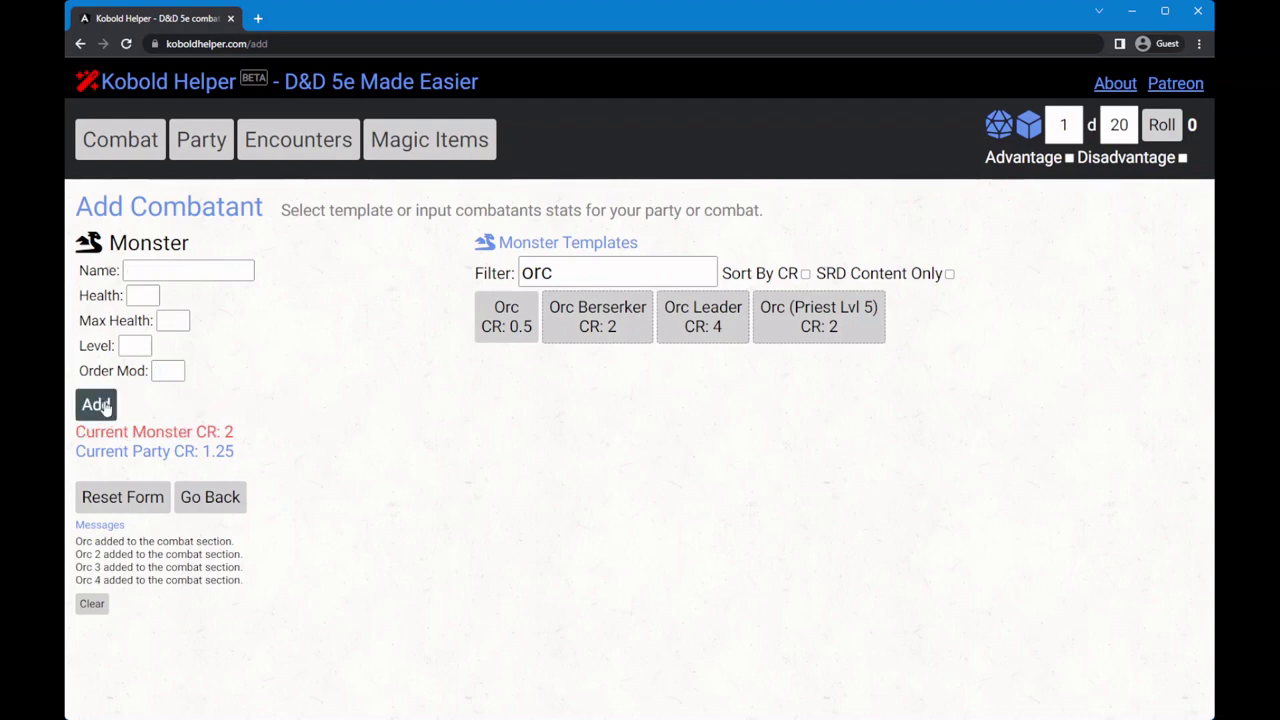
Review the combatants on the combat page and set up a combat session named party1.
{"action": "left_click", "coordinate": [122, 142]}
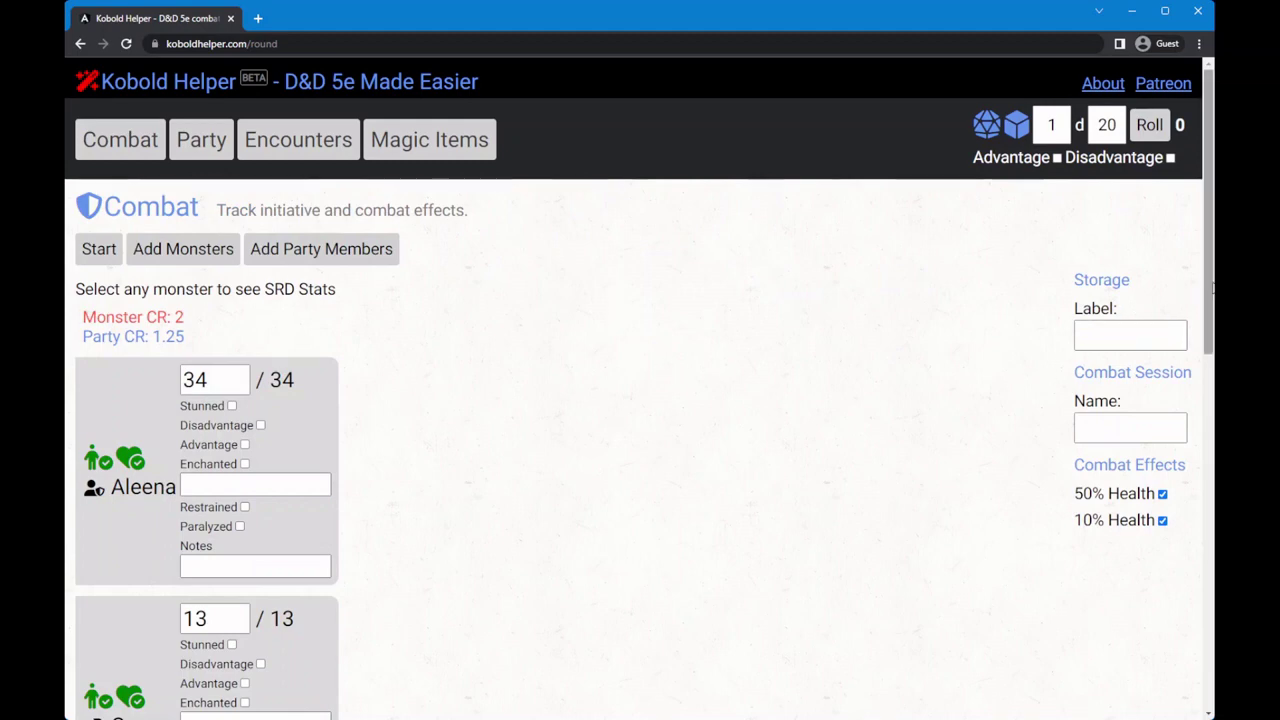
{"action": "left_click_drag", "start_coordinate": [1210, 290], "coordinate": [1210, 657]}
{"action": "scroll", "coordinate": [954, 362], "scroll_direction": "up", "scroll_amount": 8}
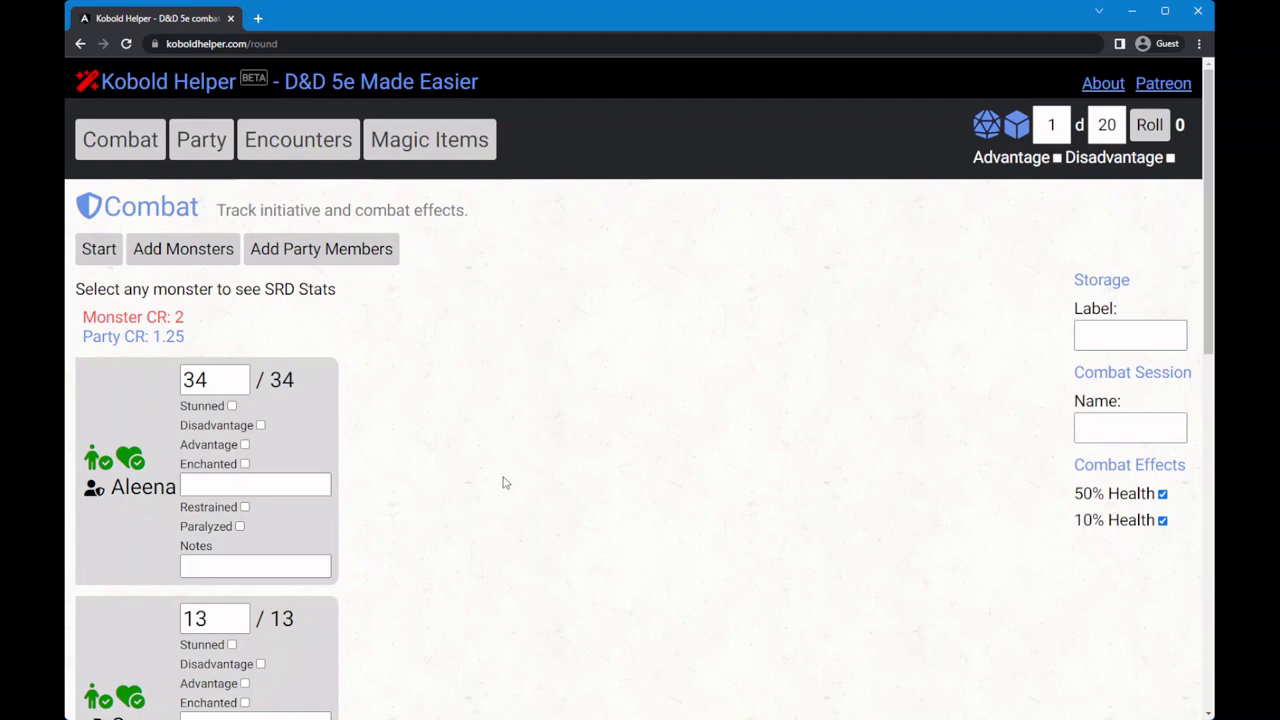
{"action": "left_click", "coordinate": [1103, 432]}
{"action": "type", "text": "party1"}
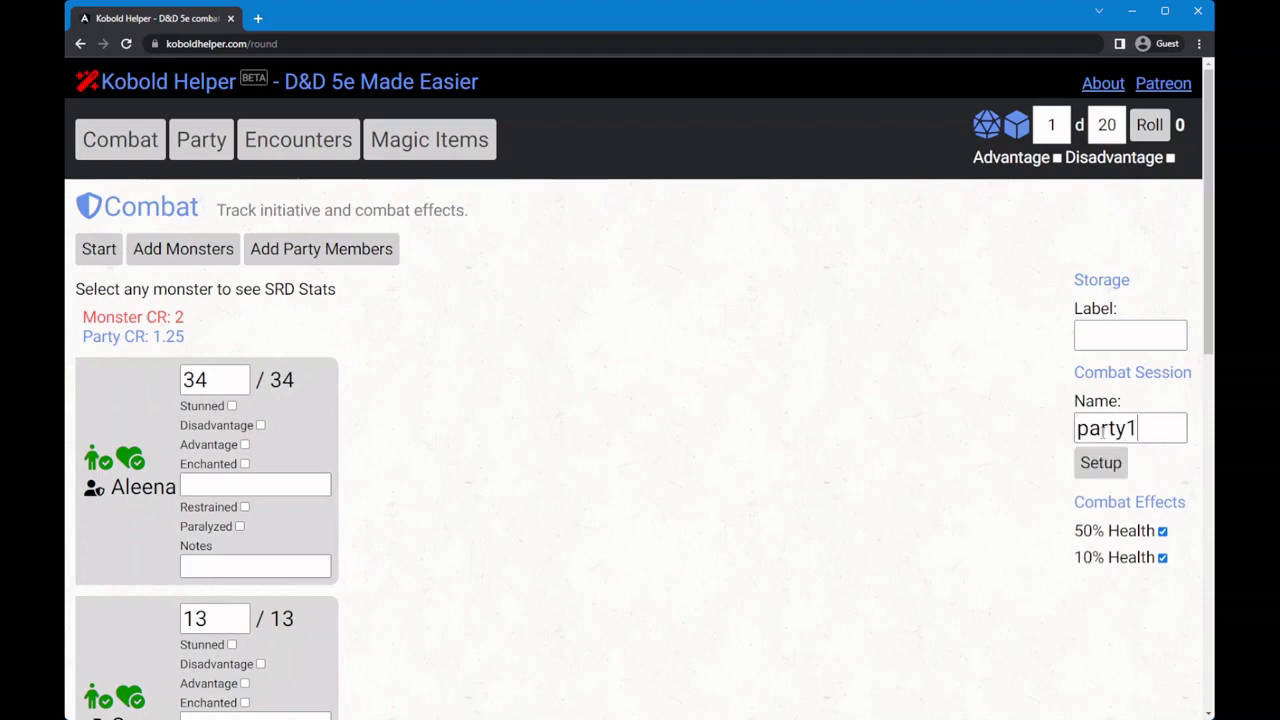
{"action": "left_click", "coordinate": [1101, 462]}
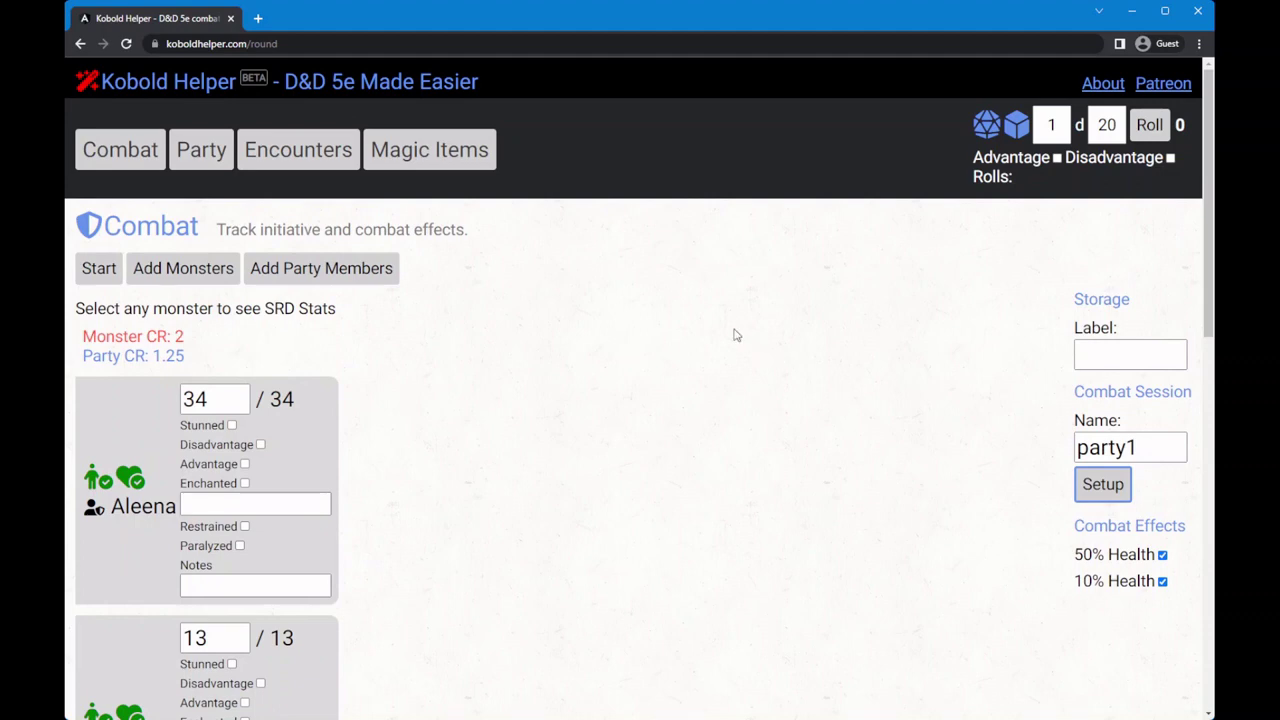
Open the player view of koboldhelper.com in a new browser tab.
{"action": "left_click", "coordinate": [258, 18]}
{"action": "type", "text": "kobo"}
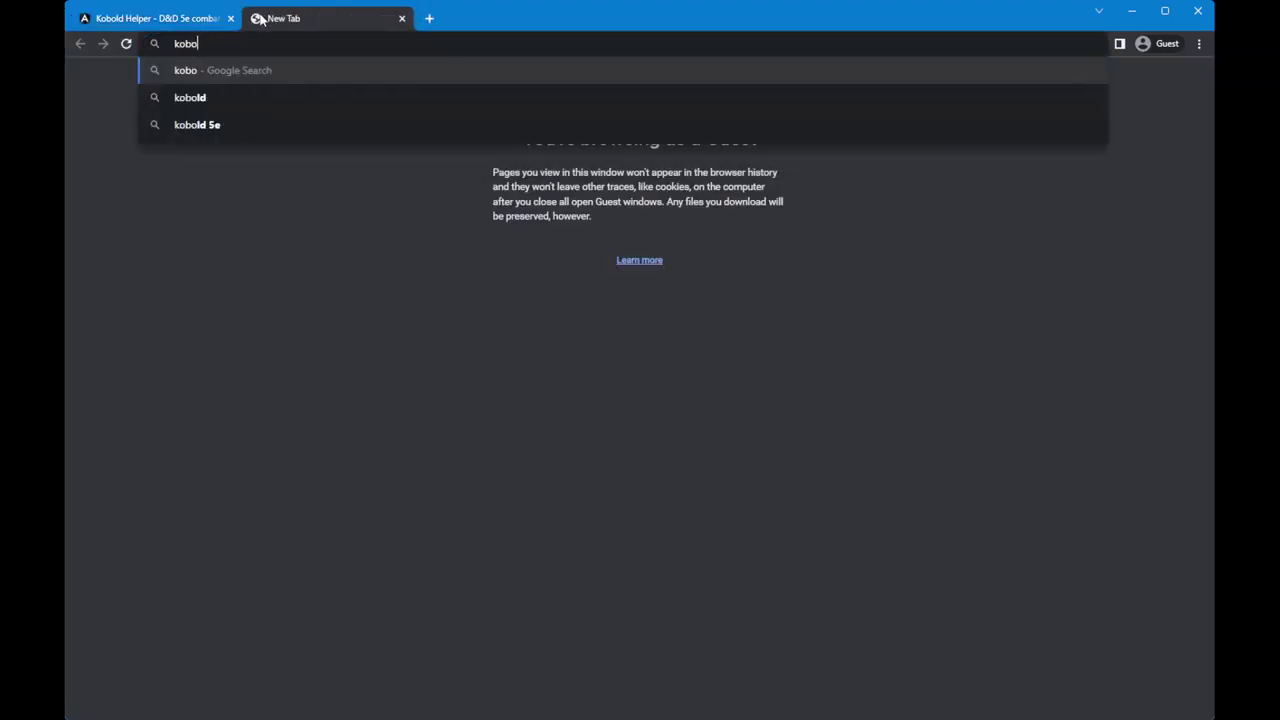
{"action": "type", "text": "ldhelper.com"}
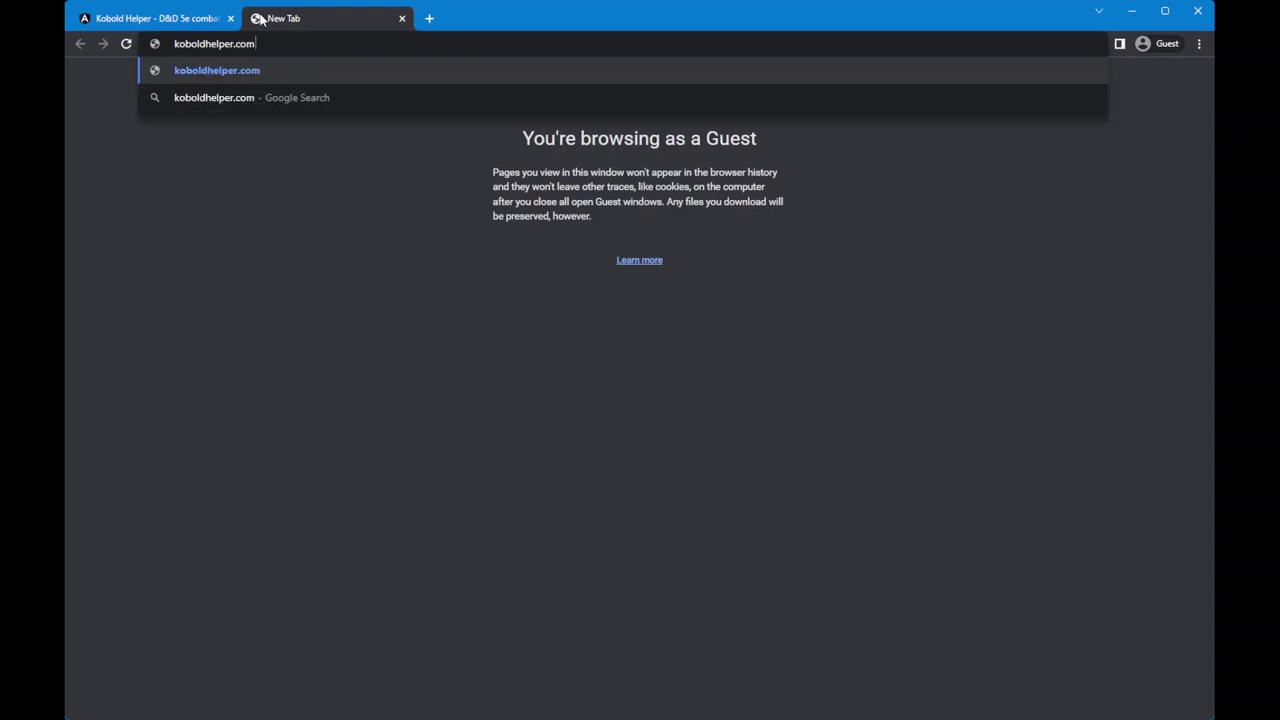
{"action": "key", "text": "Return"}
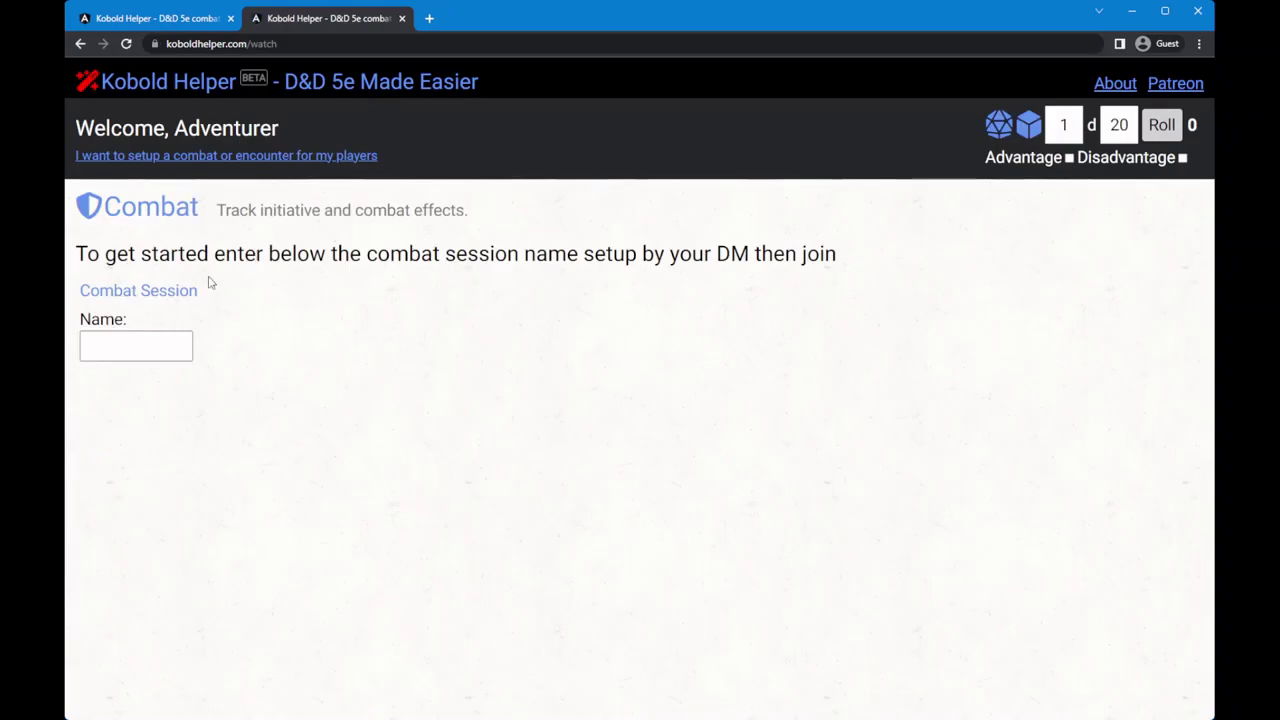
Join the combat session party1 as a player.
{"action": "left_click", "coordinate": [155, 343]}
{"action": "type", "text": "p"}
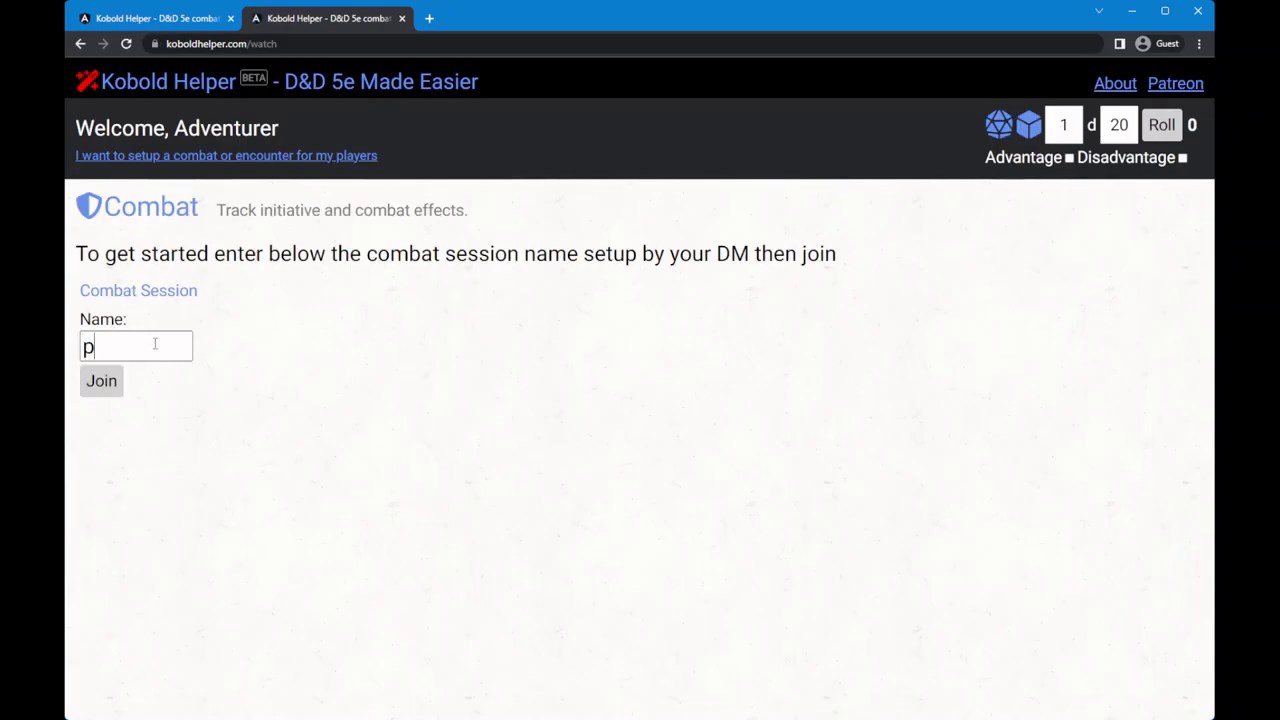
{"action": "type", "text": "arty1"}
{"action": "left_click", "coordinate": [112, 384]}
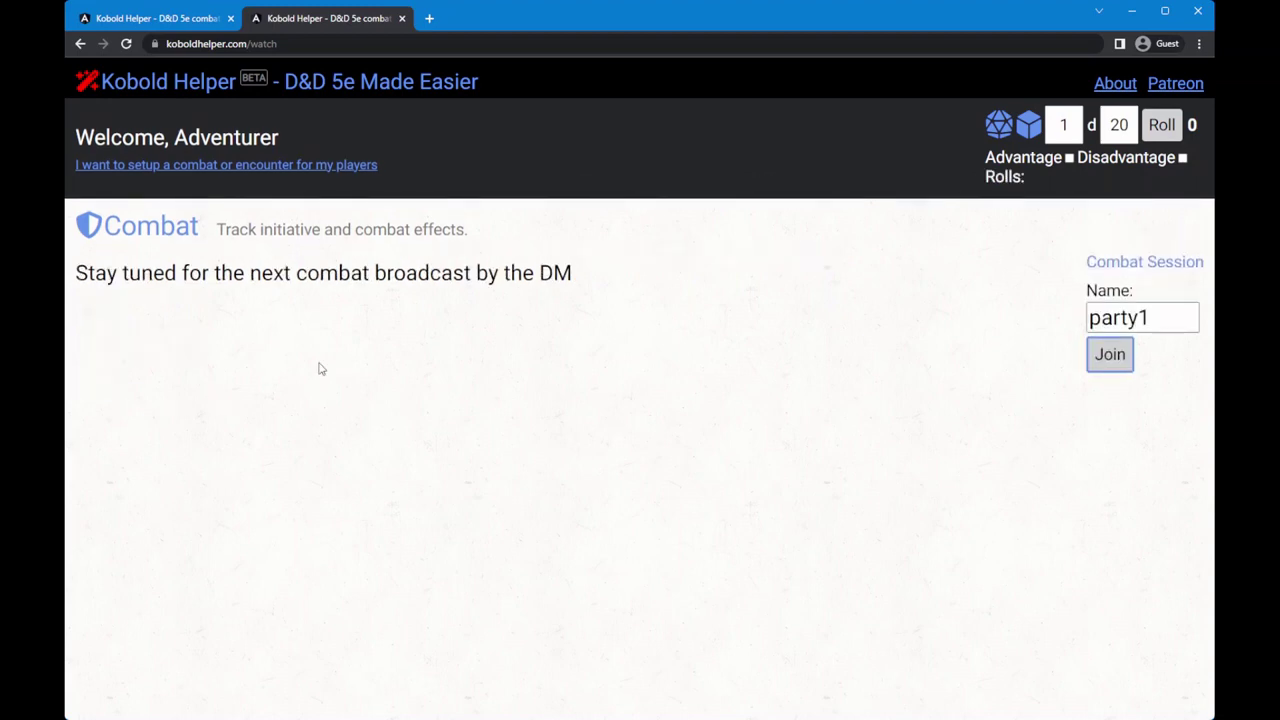
Return to the DM's combat page and set Aleena's current health to 0.
{"action": "left_click", "coordinate": [160, 20]}
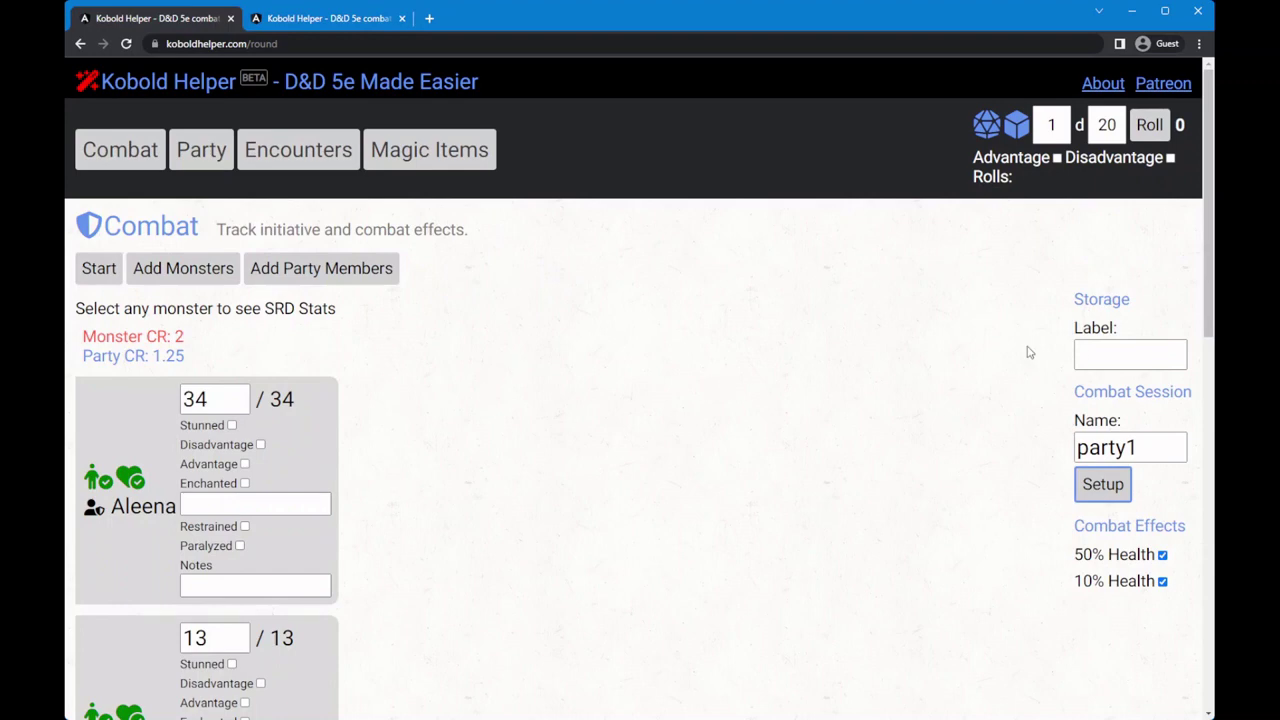
{"action": "left_click_drag", "start_coordinate": [1209, 296], "coordinate": [1210, 345]}
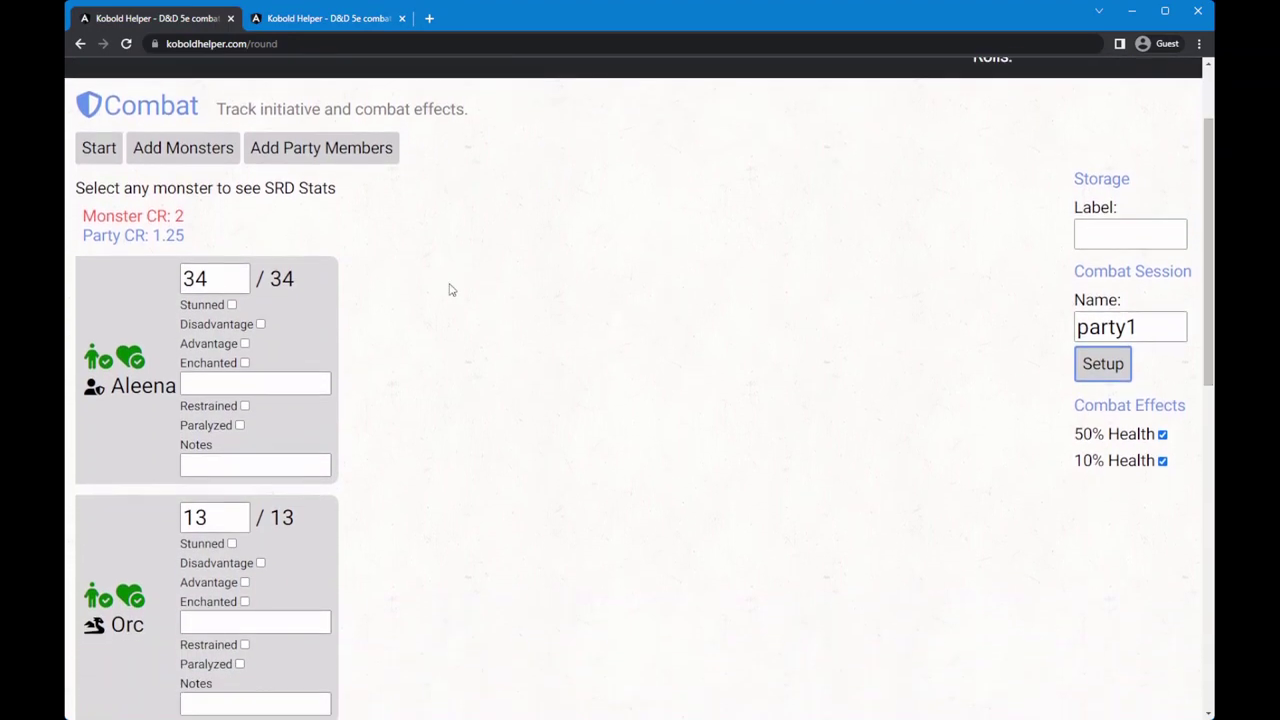
{"action": "left_click", "coordinate": [237, 275]}
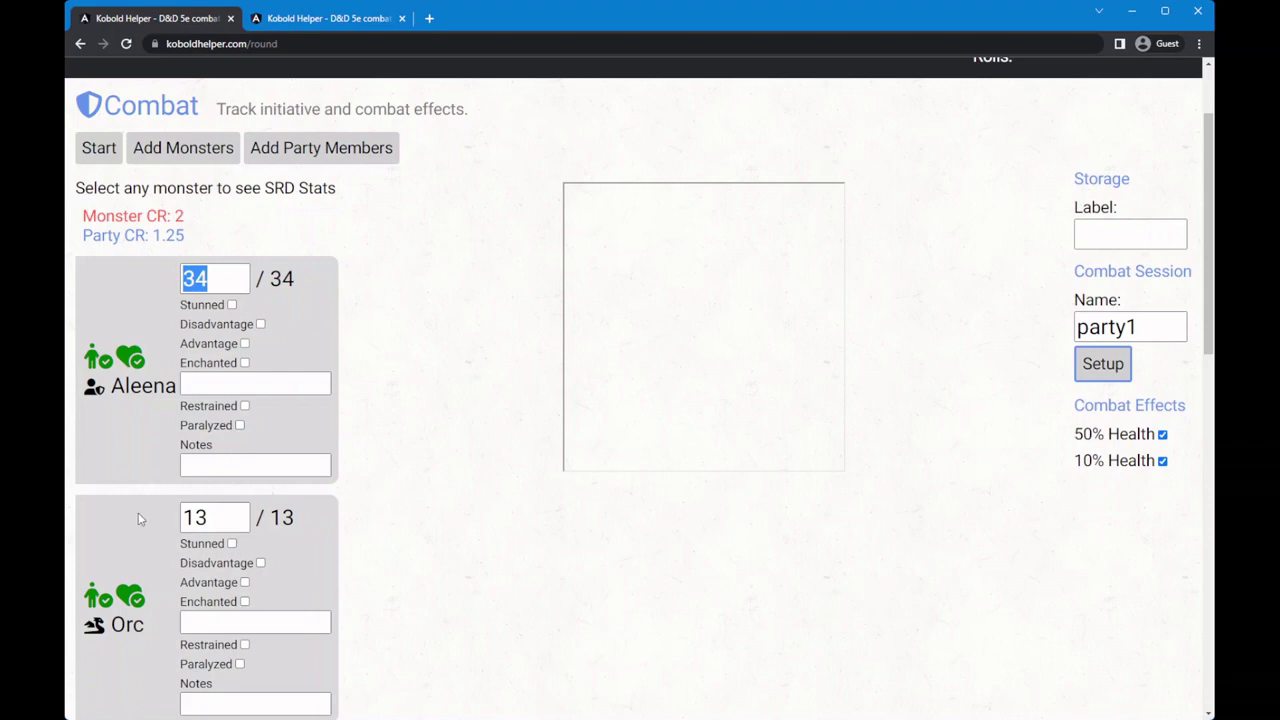
{"action": "type", "text": "0"}
Set the first Orc's current health to -1.
{"action": "scroll", "coordinate": [443, 383], "scroll_direction": "up", "scroll_amount": 2}
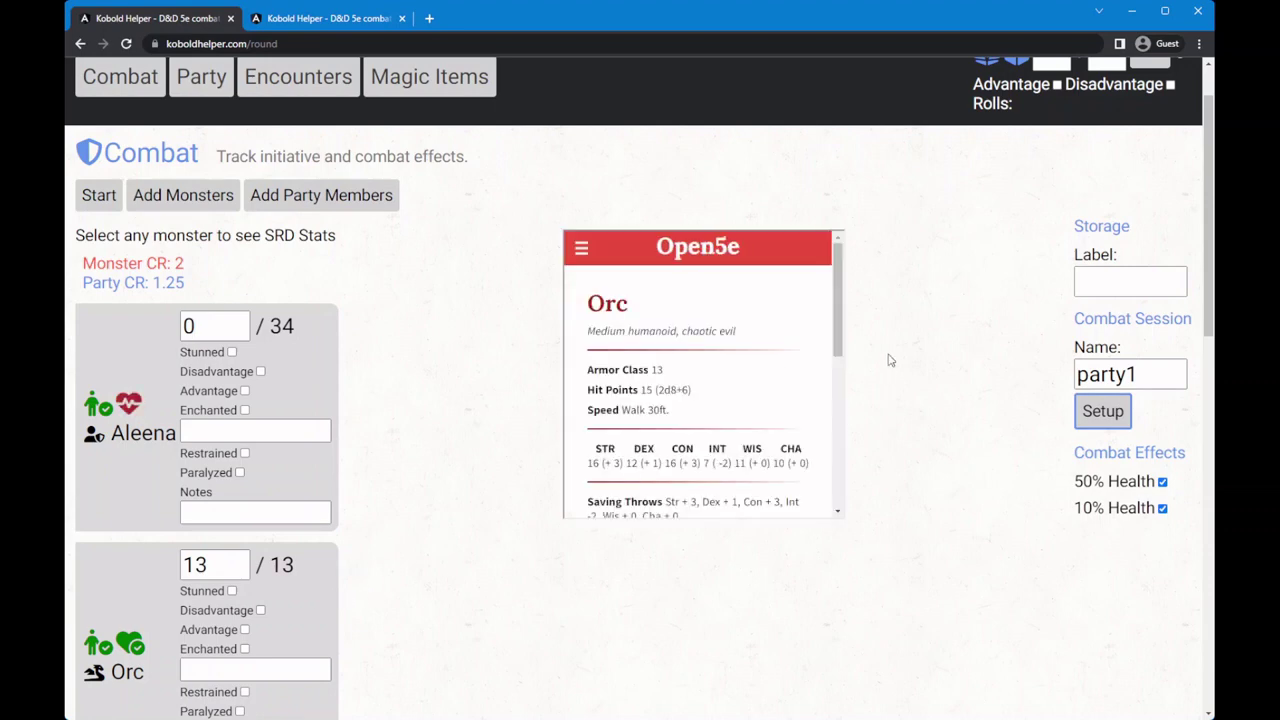
{"action": "left_click_drag", "start_coordinate": [840, 313], "coordinate": [857, 277]}
{"action": "left_click_drag", "start_coordinate": [1209, 300], "coordinate": [1209, 335]}
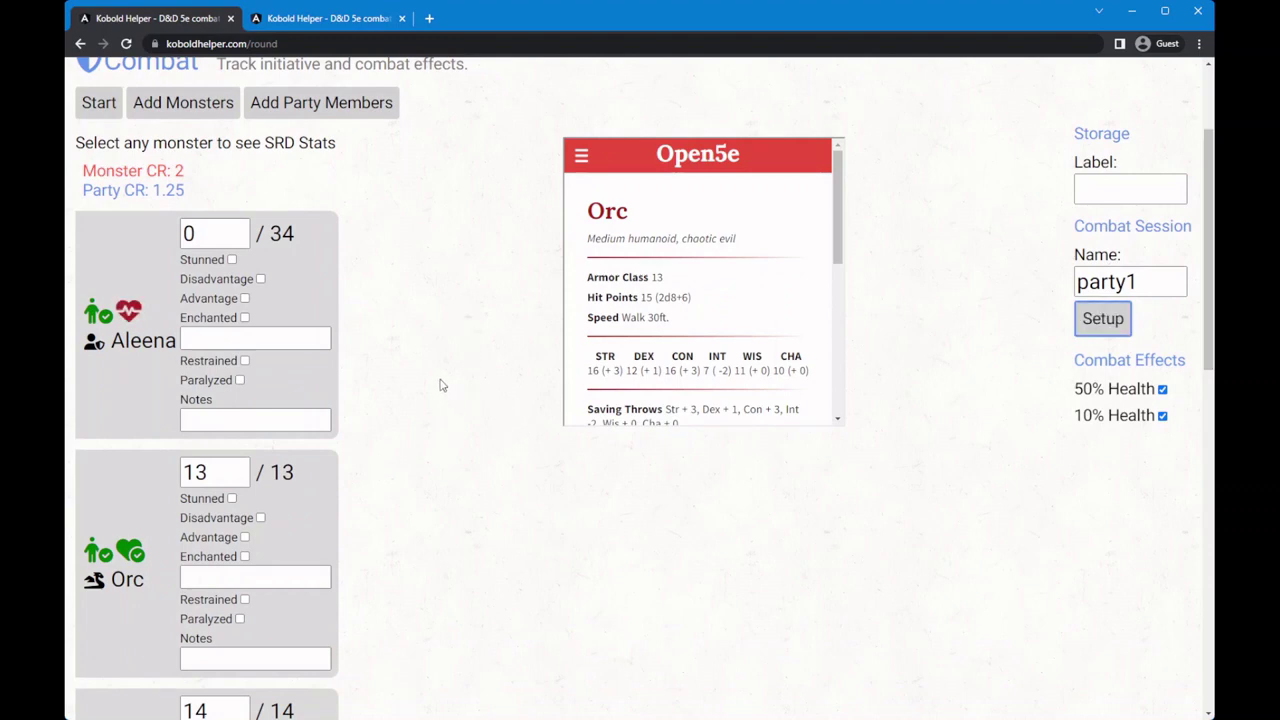
{"action": "left_click_drag", "start_coordinate": [224, 473], "coordinate": [180, 476]}
{"action": "type", "text": "-1"}
{"action": "left_click", "coordinate": [453, 516]}
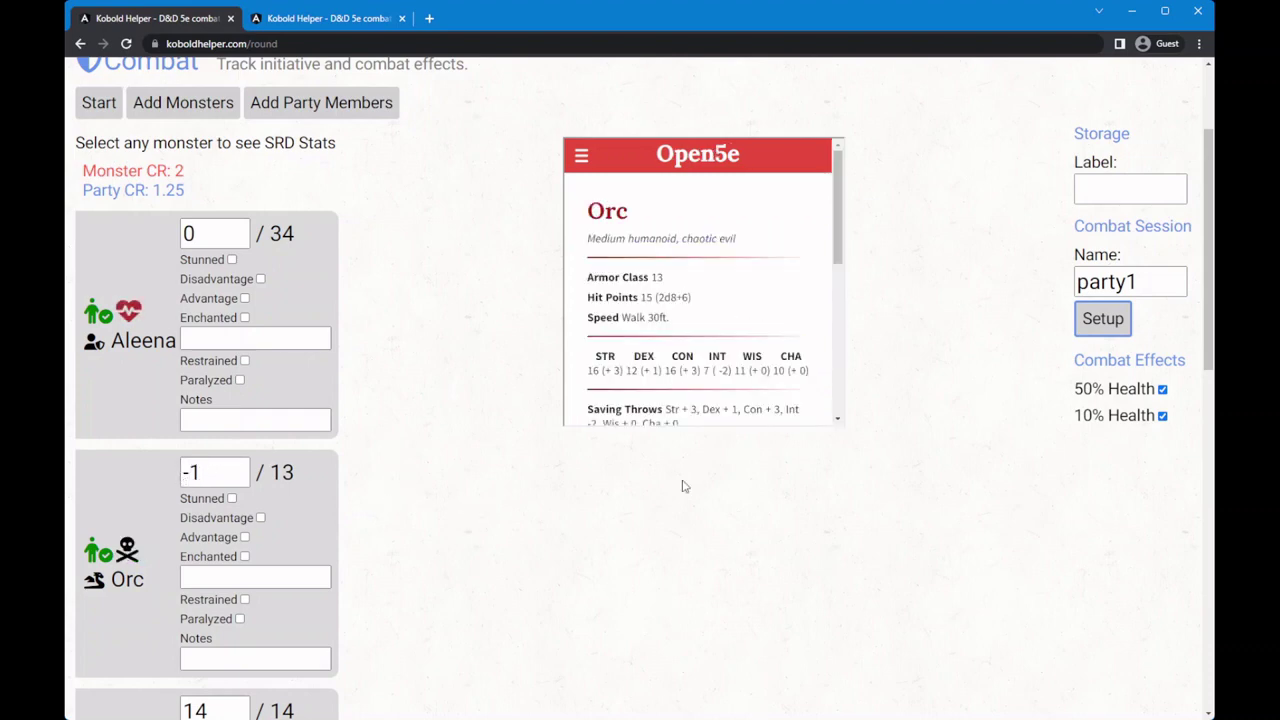
Mark Orc 2 as stunned and restrained.
{"action": "left_click_drag", "start_coordinate": [1210, 345], "coordinate": [1210, 475]}
{"action": "left_click", "coordinate": [232, 376]}
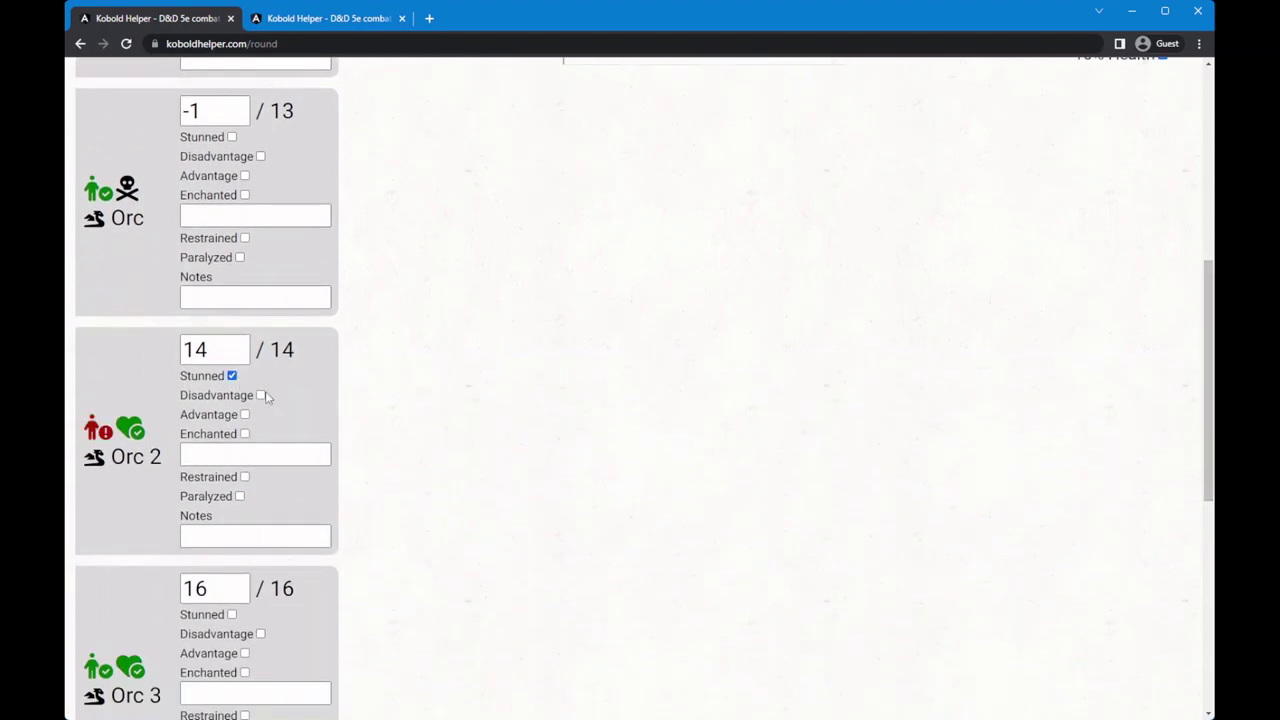
{"action": "left_click", "coordinate": [244, 478]}
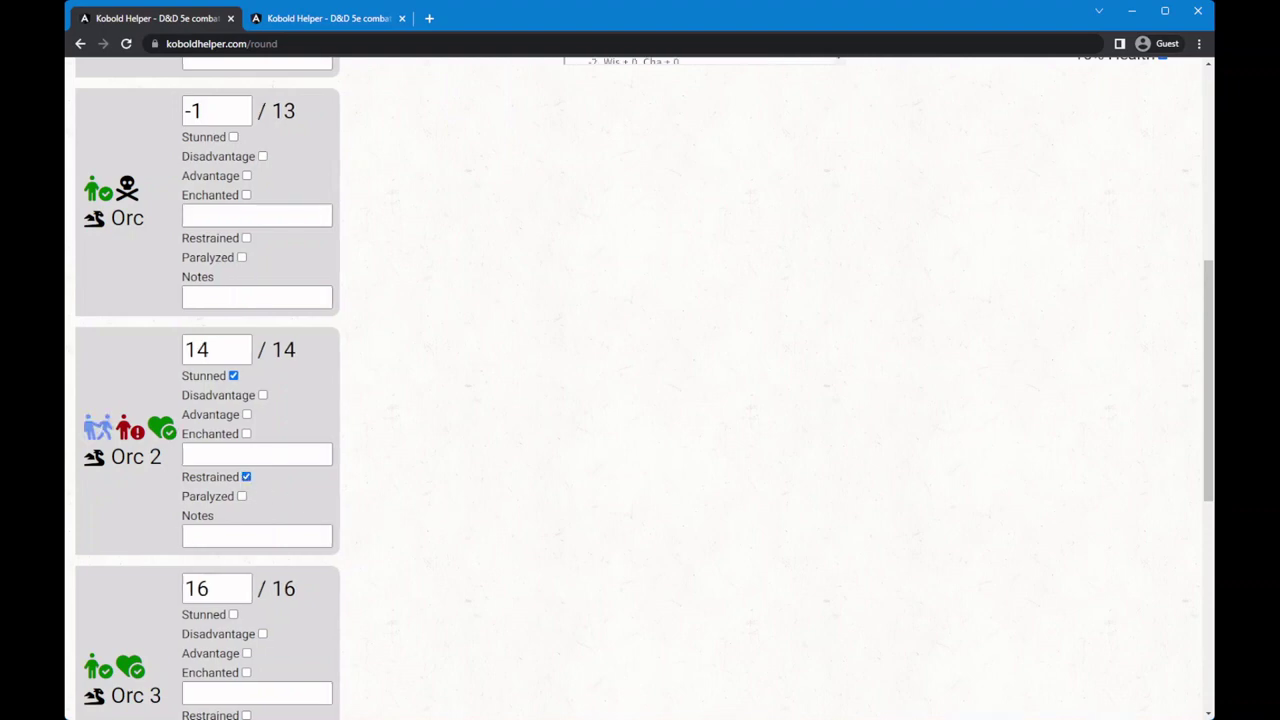
Mark Orc 3 as enchanted with the enchantment description "Charmed".
{"action": "left_click_drag", "start_coordinate": [1210, 380], "coordinate": [1210, 490]}
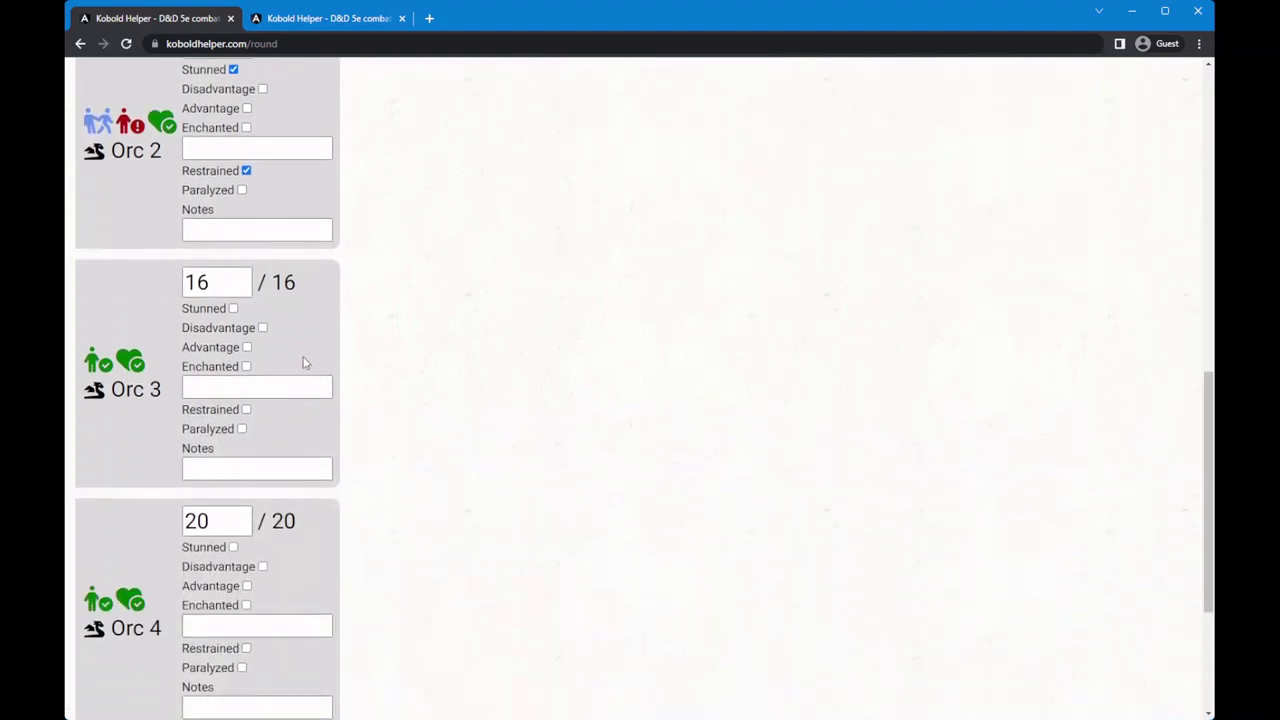
{"action": "left_click", "coordinate": [246, 366]}
{"action": "left_click", "coordinate": [257, 384]}
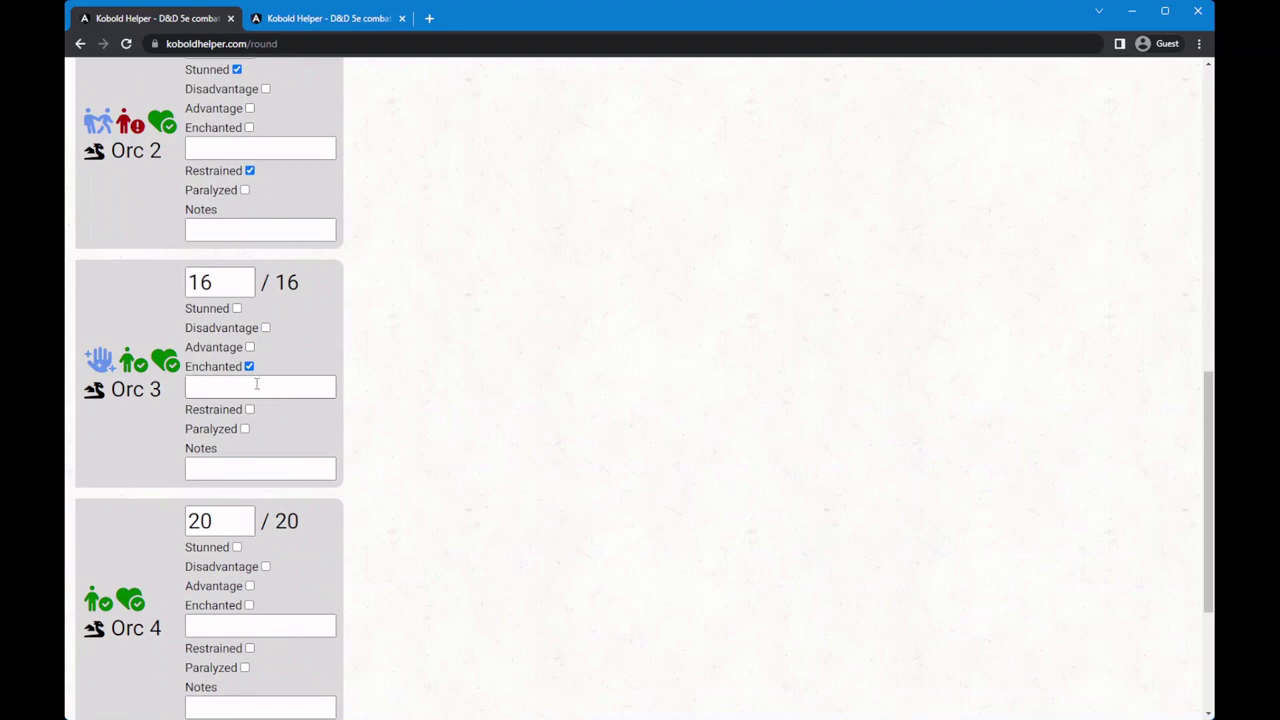
{"action": "type", "text": "Charmed"}
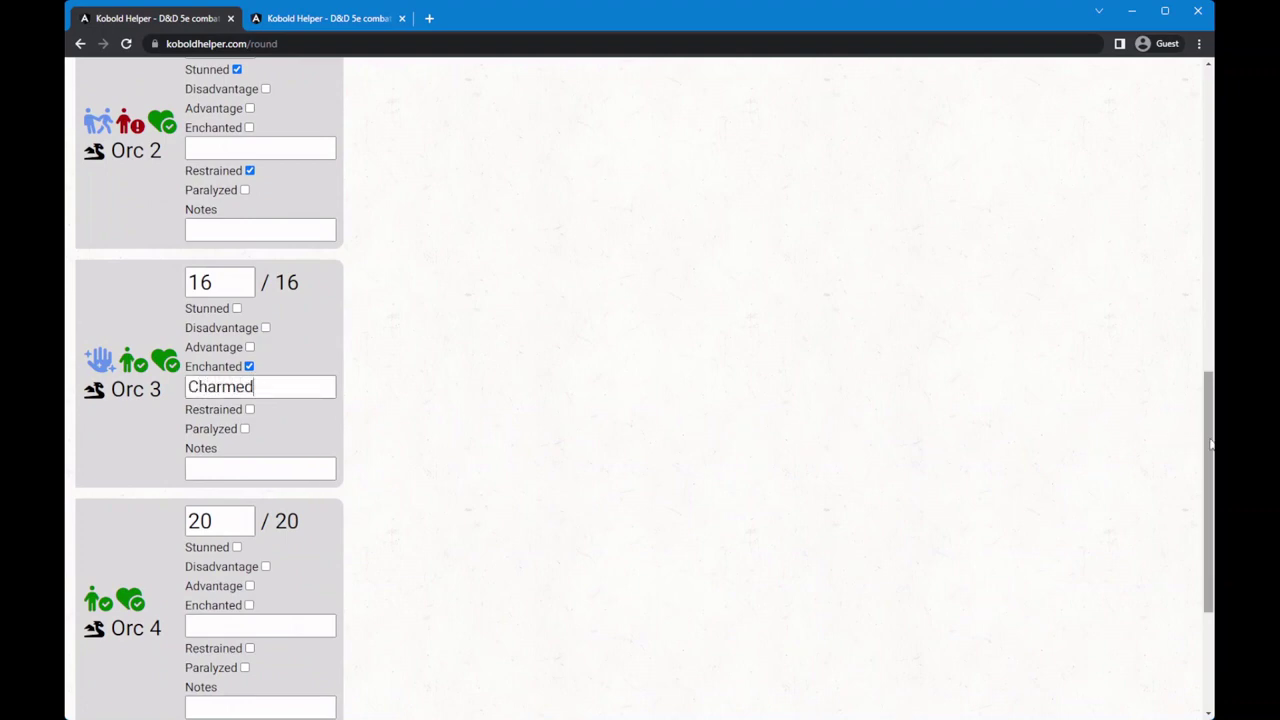
Mark Orc 4 as paralyzed and enter the note "Stuff about orc 4".
{"action": "left_click_drag", "start_coordinate": [1211, 445], "coordinate": [1150, 515]}
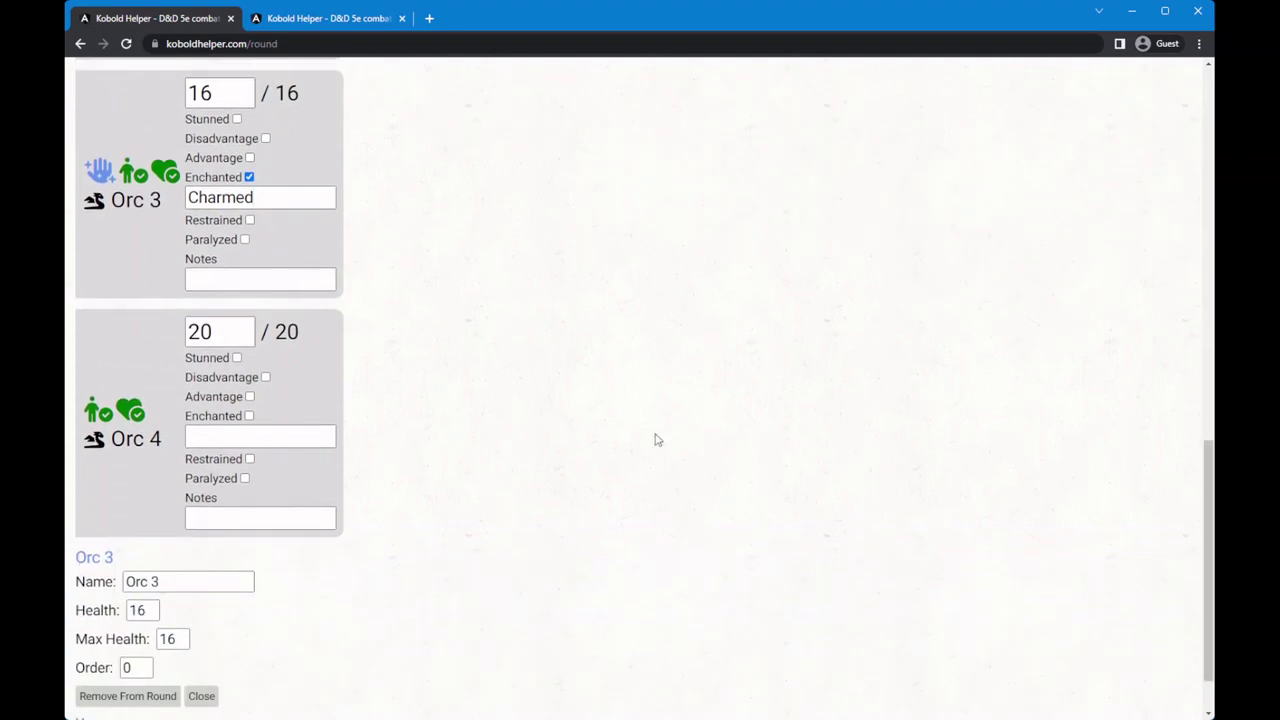
{"action": "left_click", "coordinate": [245, 479]}
{"action": "left_click", "coordinate": [255, 510]}
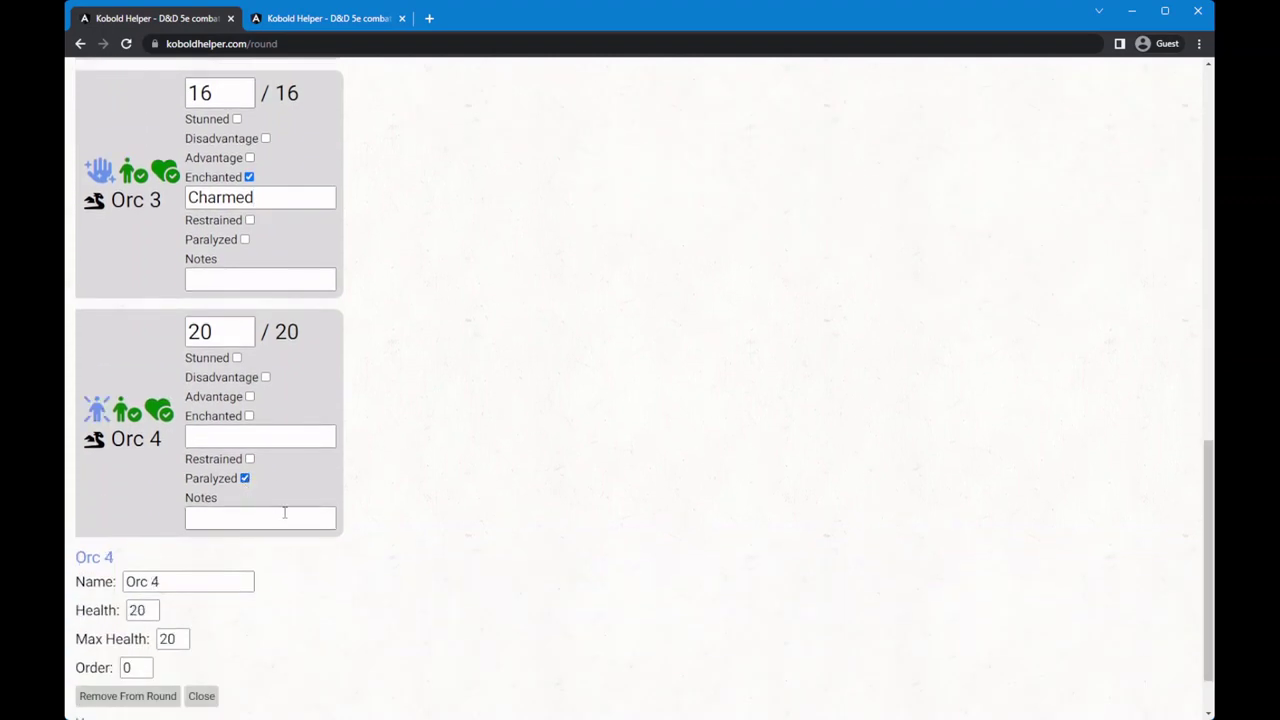
{"action": "type", "text": "STuff"}
{"action": "key", "text": "BackSpace"}
{"action": "type", "text": "tuff about orc 4"}
Set Orc 4's current health to 9.
{"action": "double_click", "coordinate": [213, 331]}
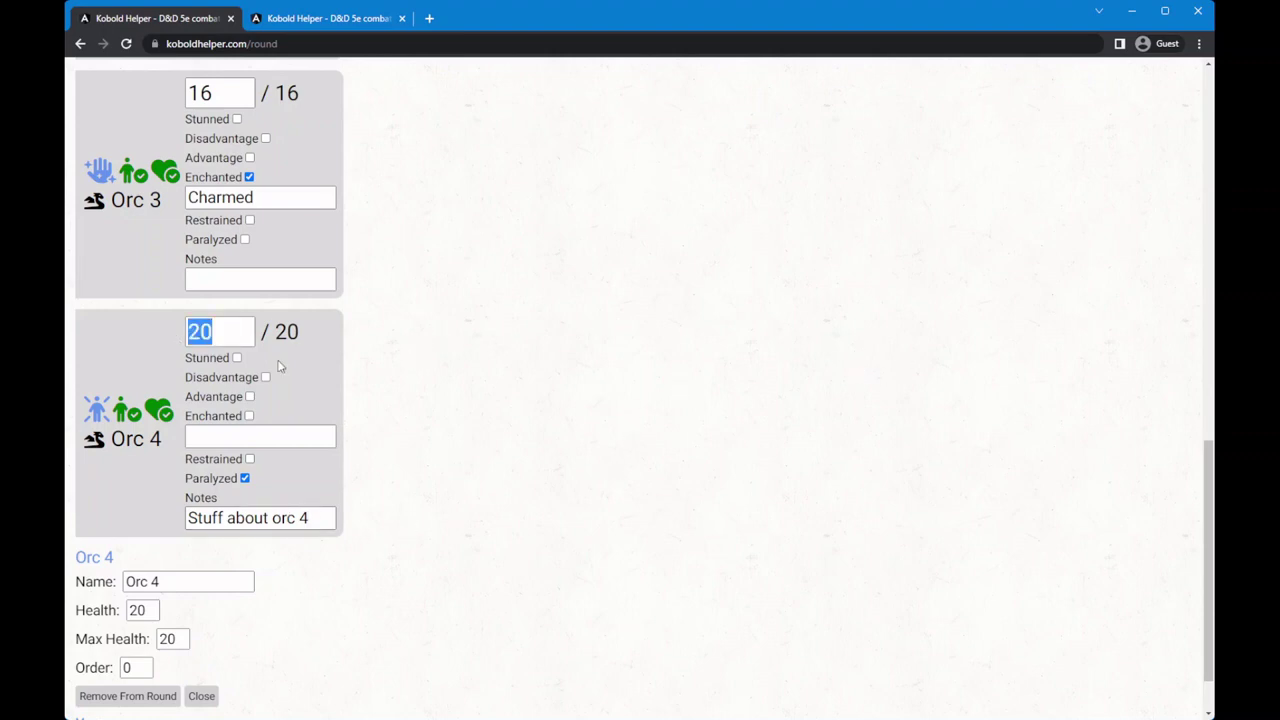
{"action": "type", "text": "9"}
{"action": "left_click", "coordinate": [166, 358]}
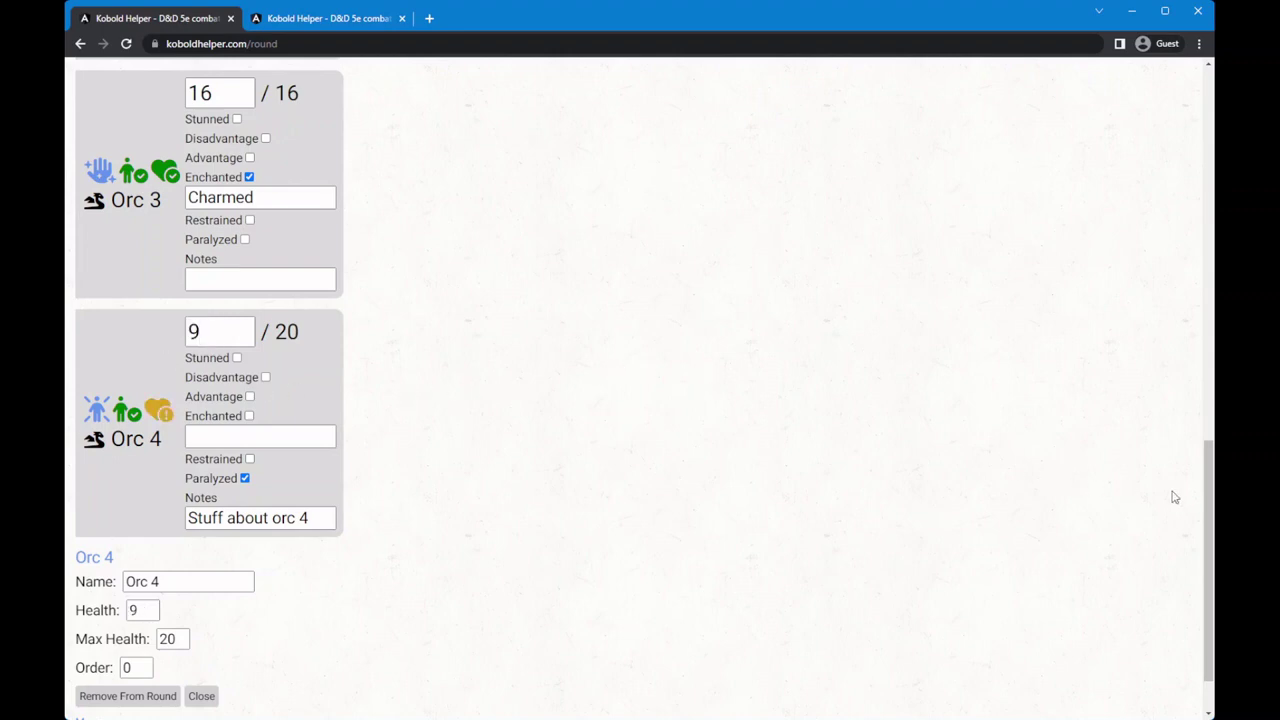
{"action": "left_click_drag", "start_coordinate": [1209, 496], "coordinate": [1209, 60]}
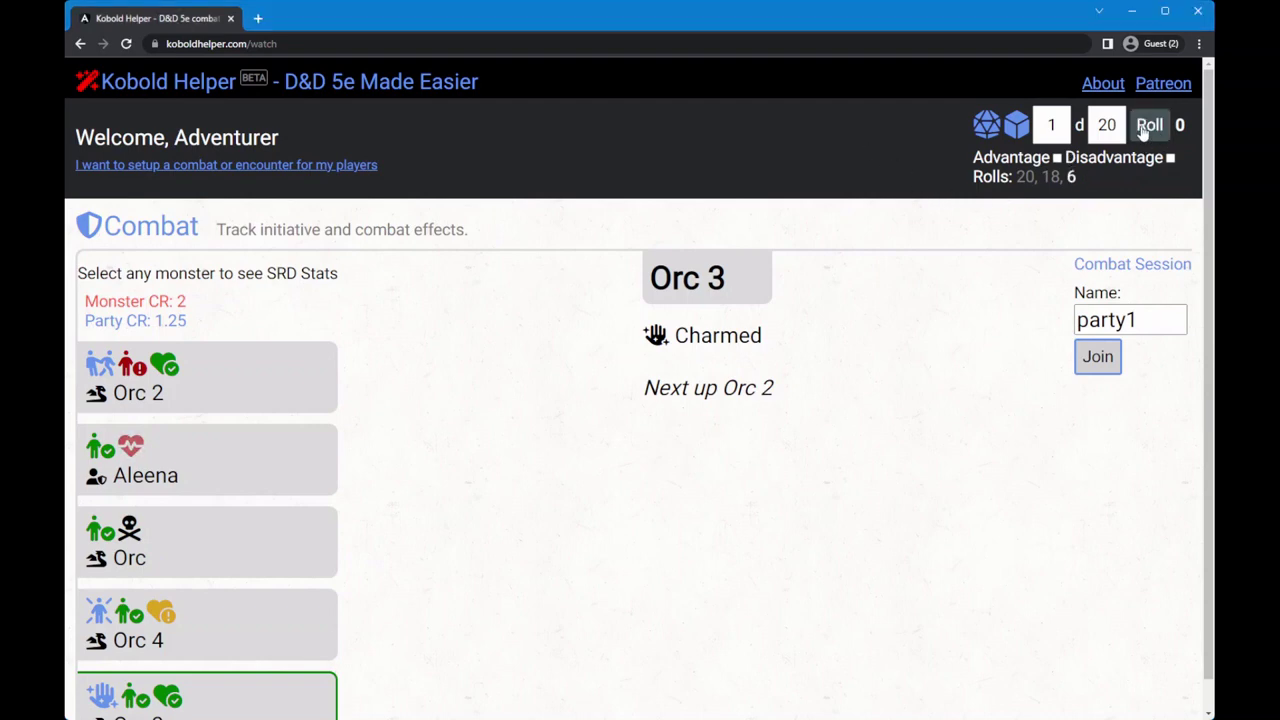
Roll 1d20 and a separate 3d6 with the dice roller on the player's watch page.
{"action": "left_click", "coordinate": [1145, 128]}
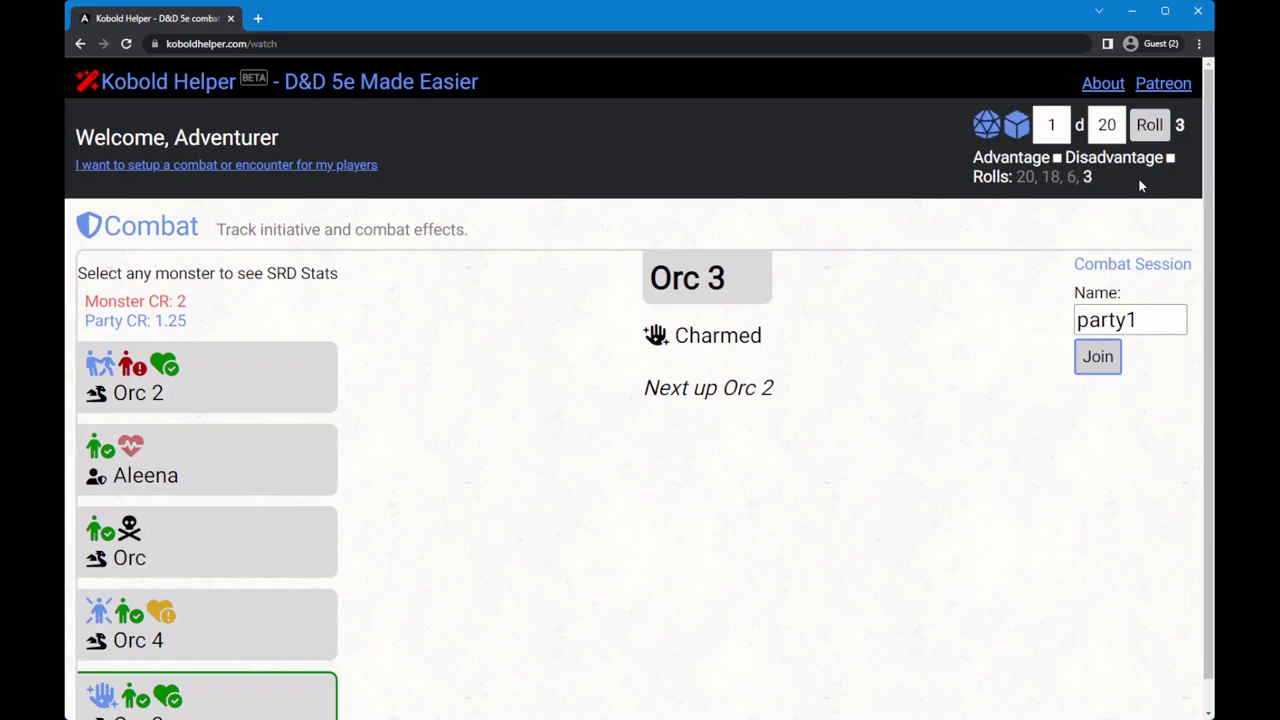
{"action": "double_click", "coordinate": [1048, 123]}
{"action": "type", "text": "3"}
{"action": "double_click", "coordinate": [1107, 124]}
{"action": "type", "text": "6"}
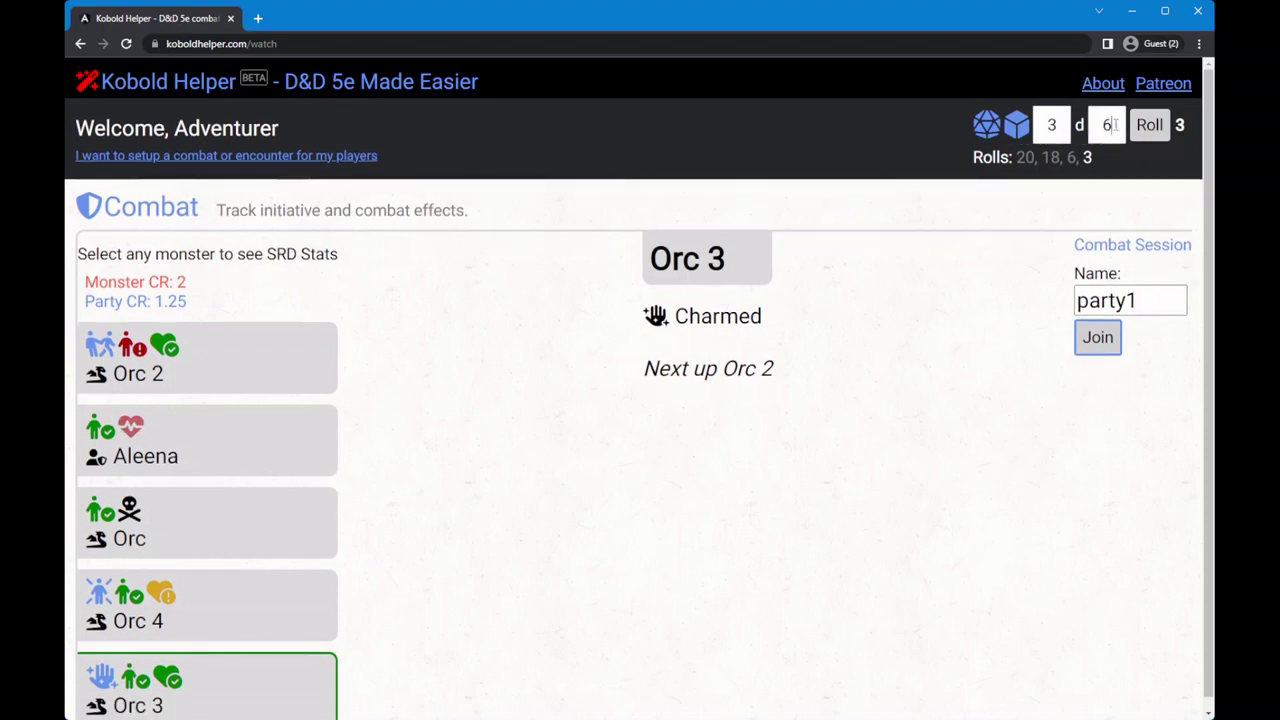
{"action": "left_click", "coordinate": [1150, 126]}
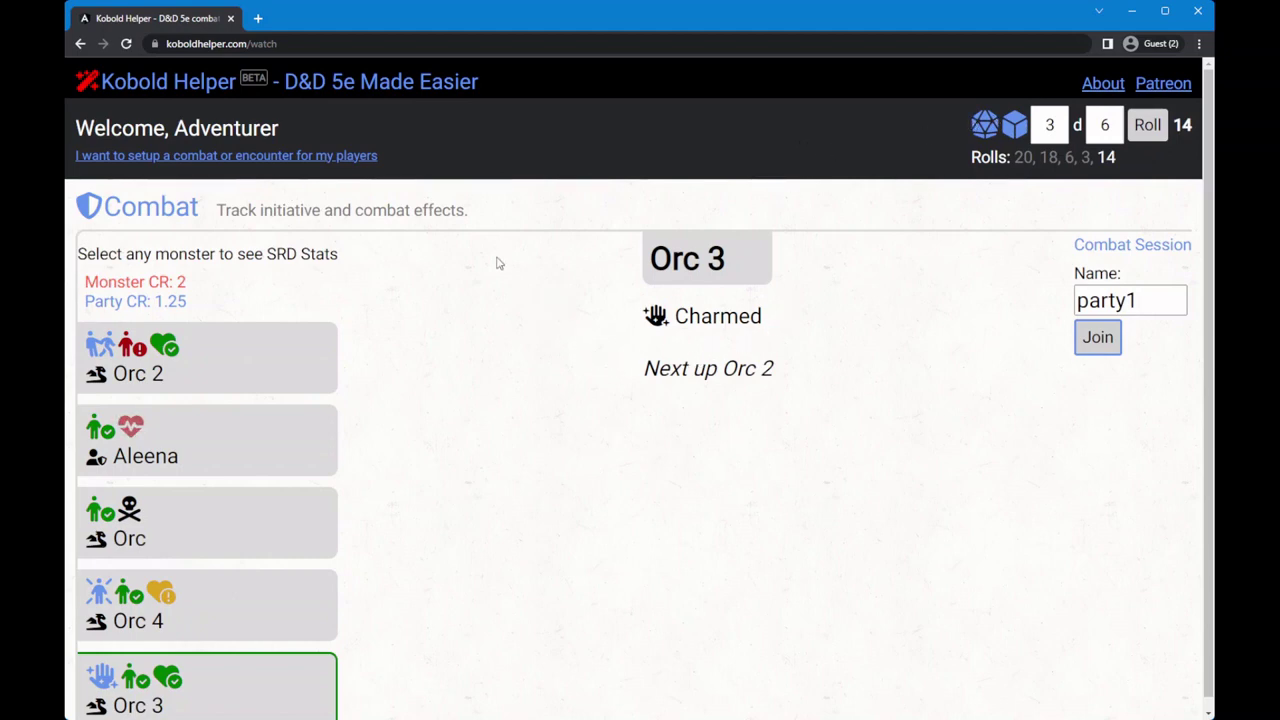
Go from the player view to the DM's encounter generator and set Party CR to 5 with Deadly difficulty.
{"action": "left_click", "coordinate": [287, 157]}
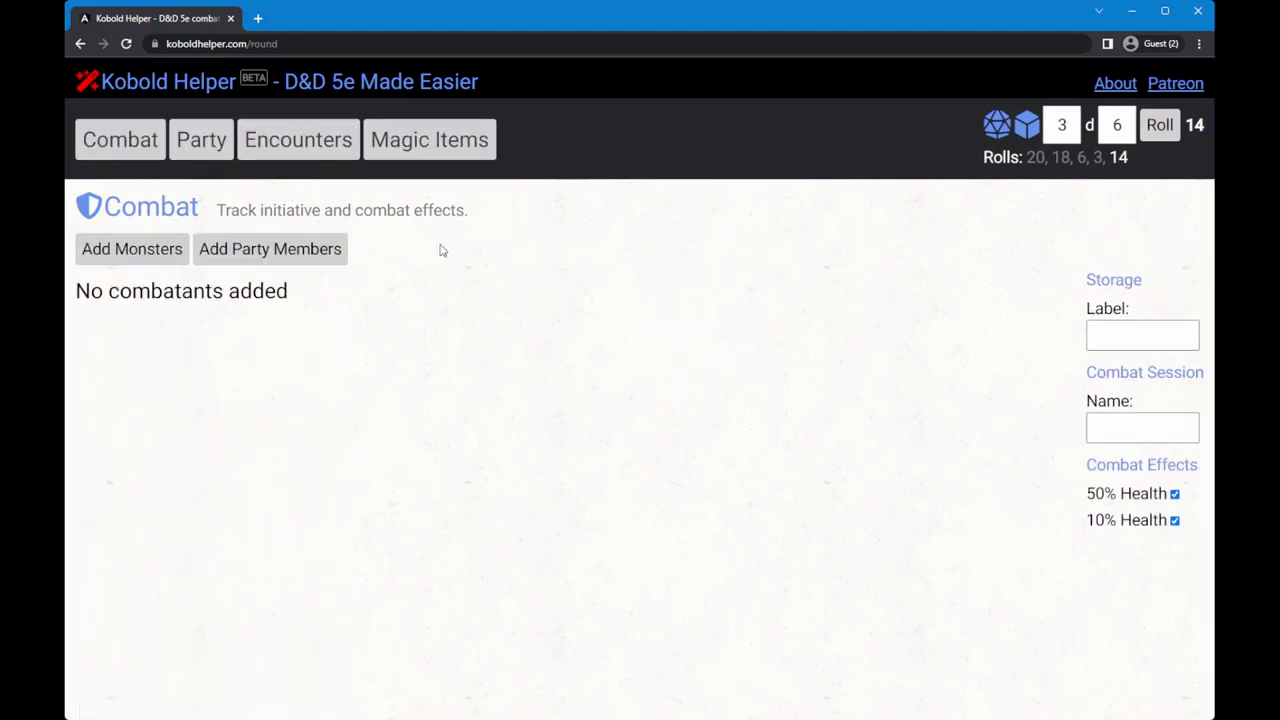
{"action": "left_click", "coordinate": [317, 152]}
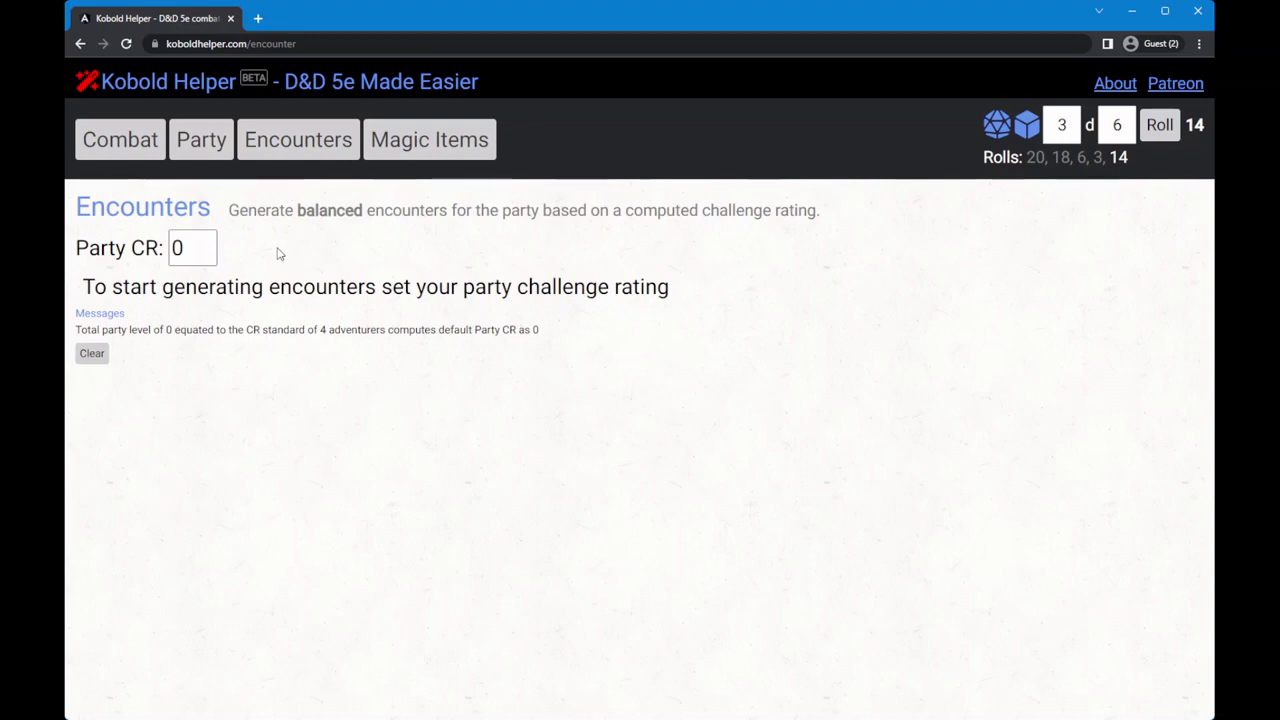
{"action": "double_click", "coordinate": [194, 247]}
{"action": "type", "text": "5"}
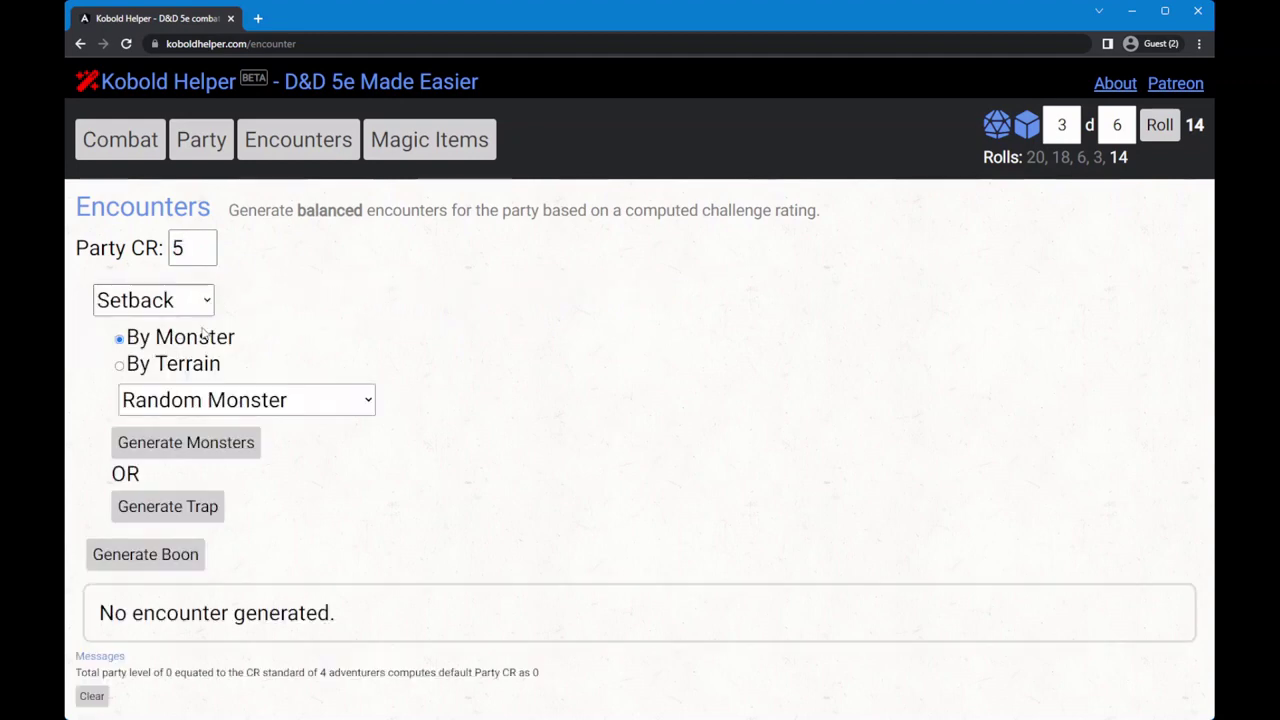
{"action": "key", "text": "Down"}
{"action": "key", "text": "Down"}
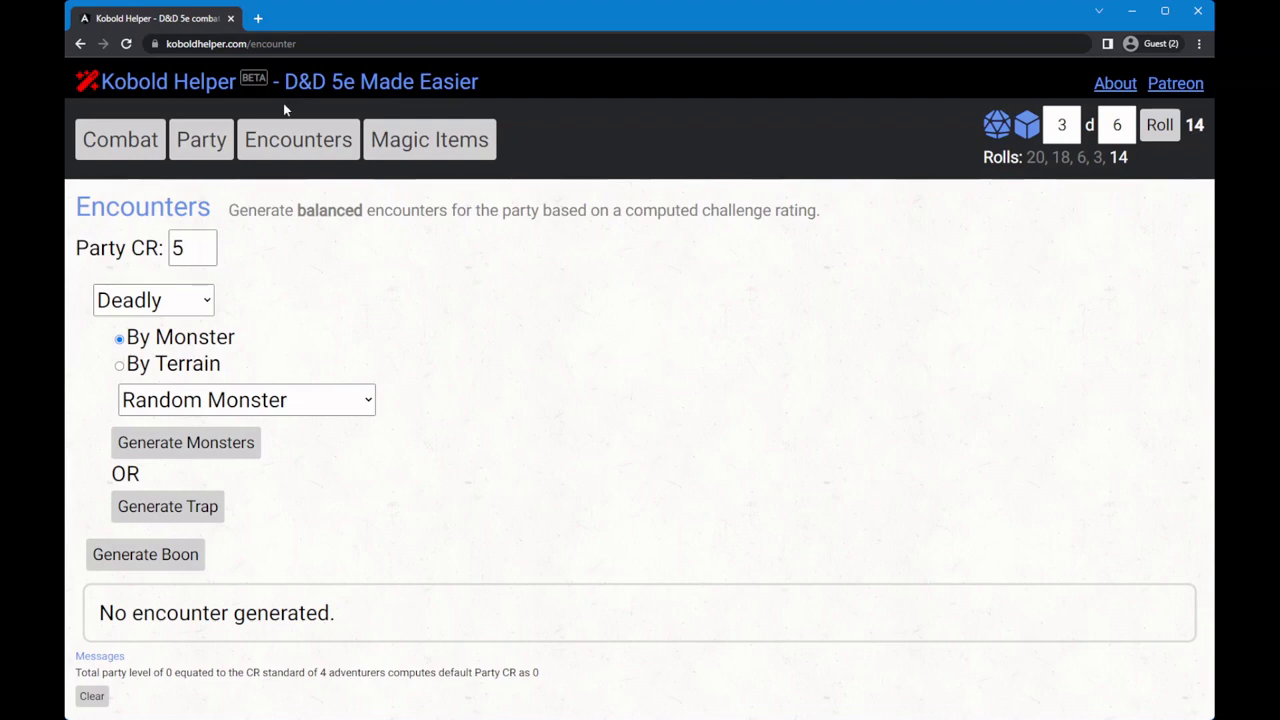
Choose Undead as the monster type and generate a Deadly monster encounter three times.
{"action": "key", "text": "g"}
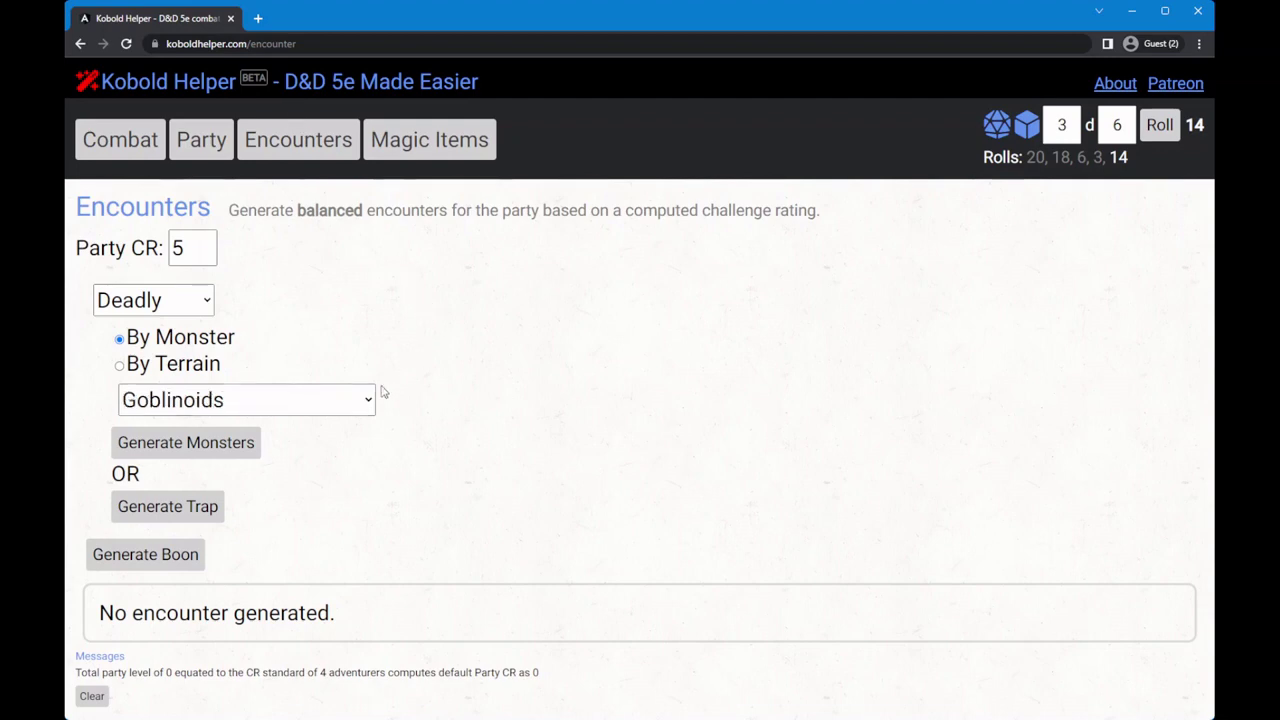
{"action": "key", "text": "u"}
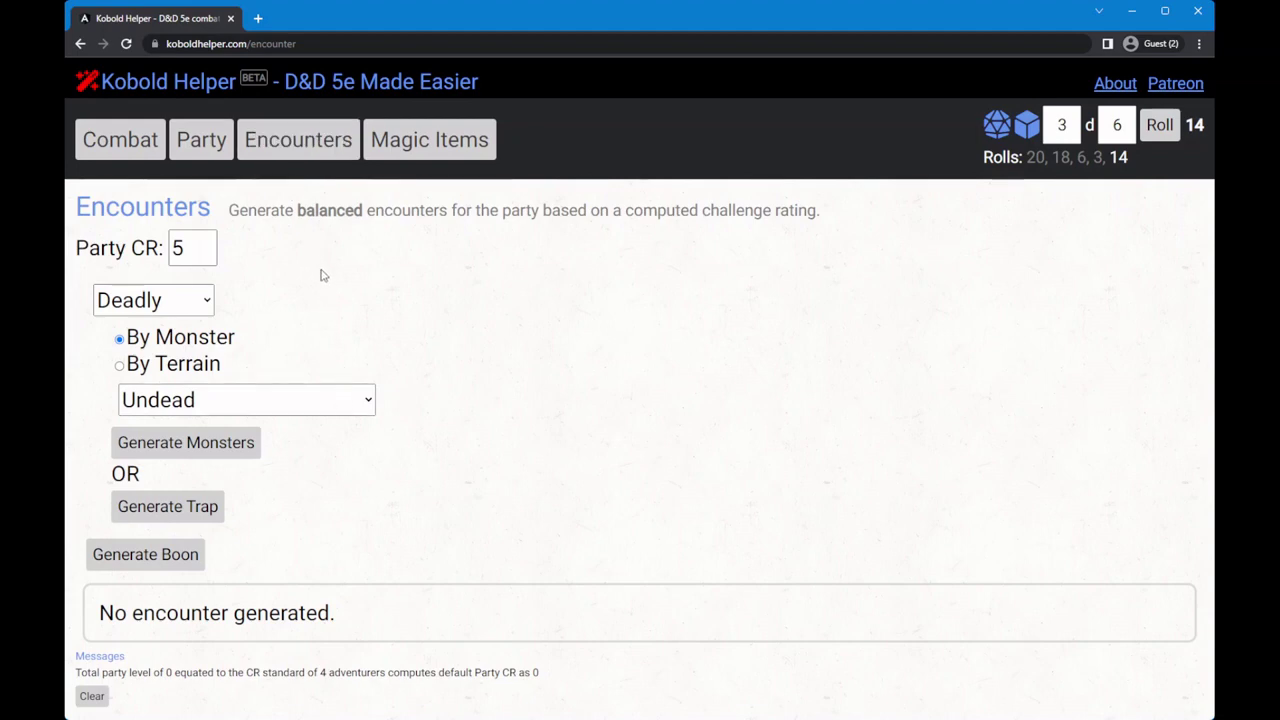
{"action": "key", "text": "a"}
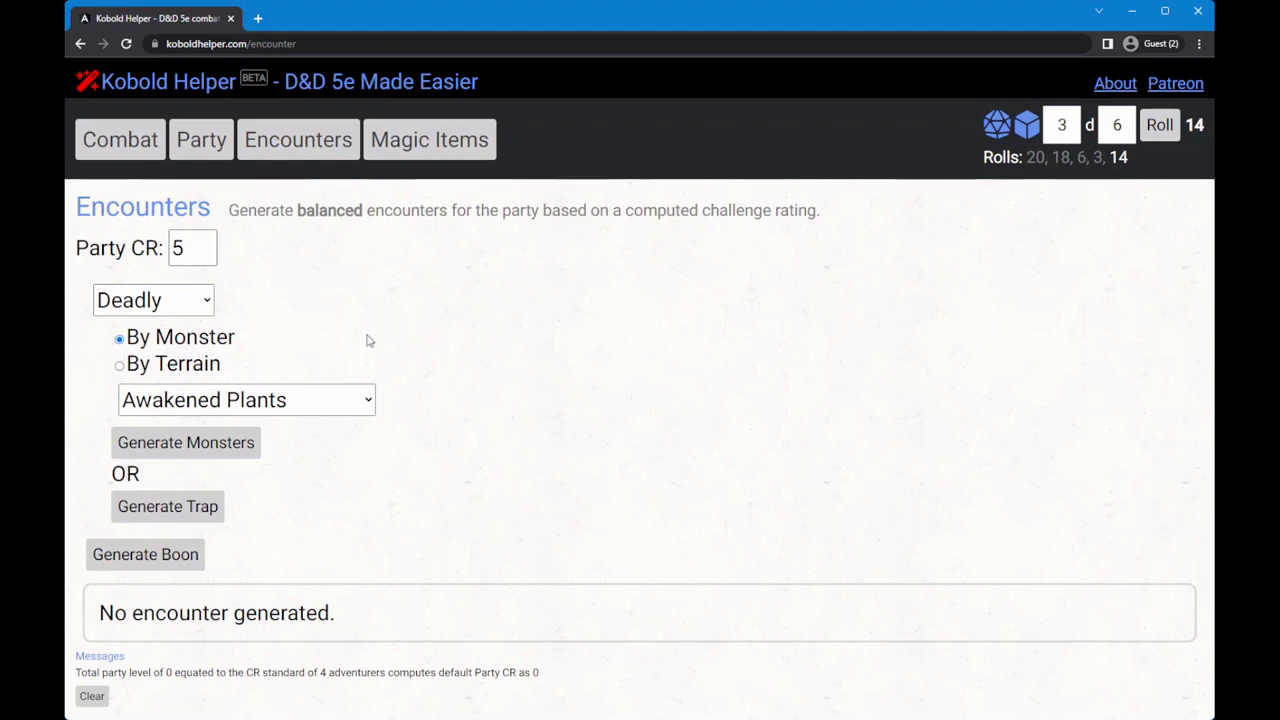
{"action": "key", "text": "u"}
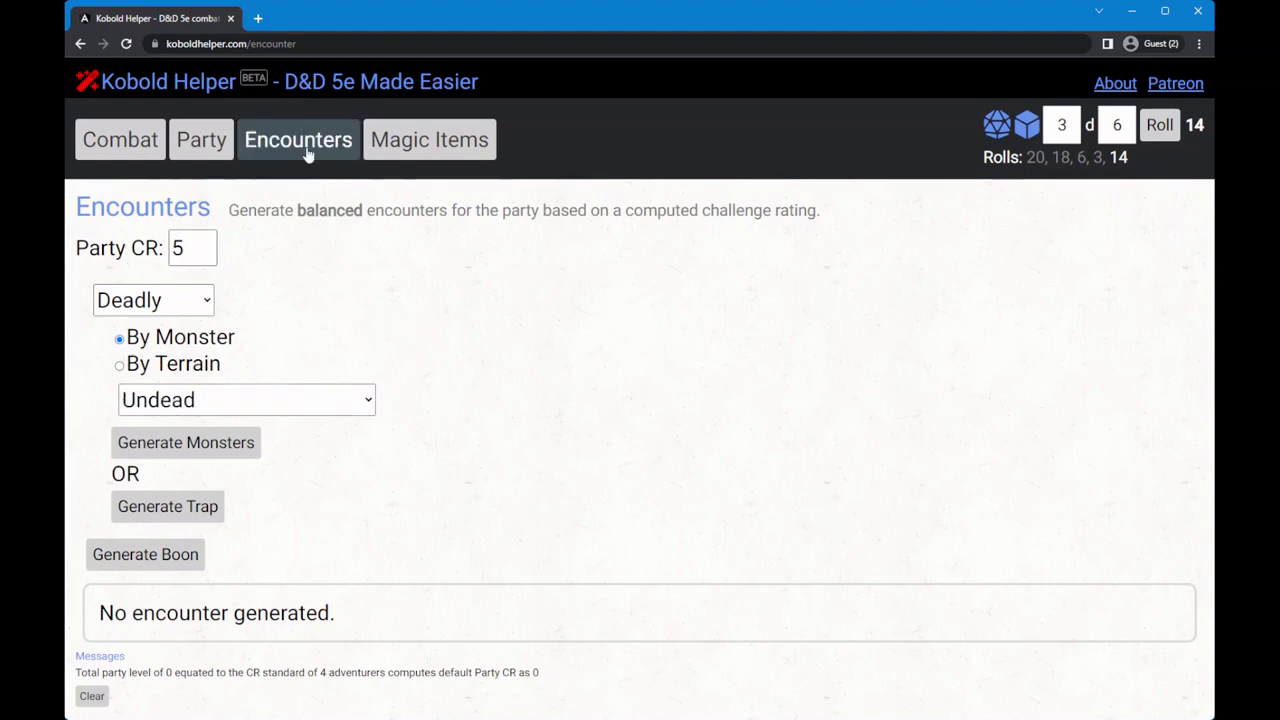
{"action": "left_click", "coordinate": [247, 445]}
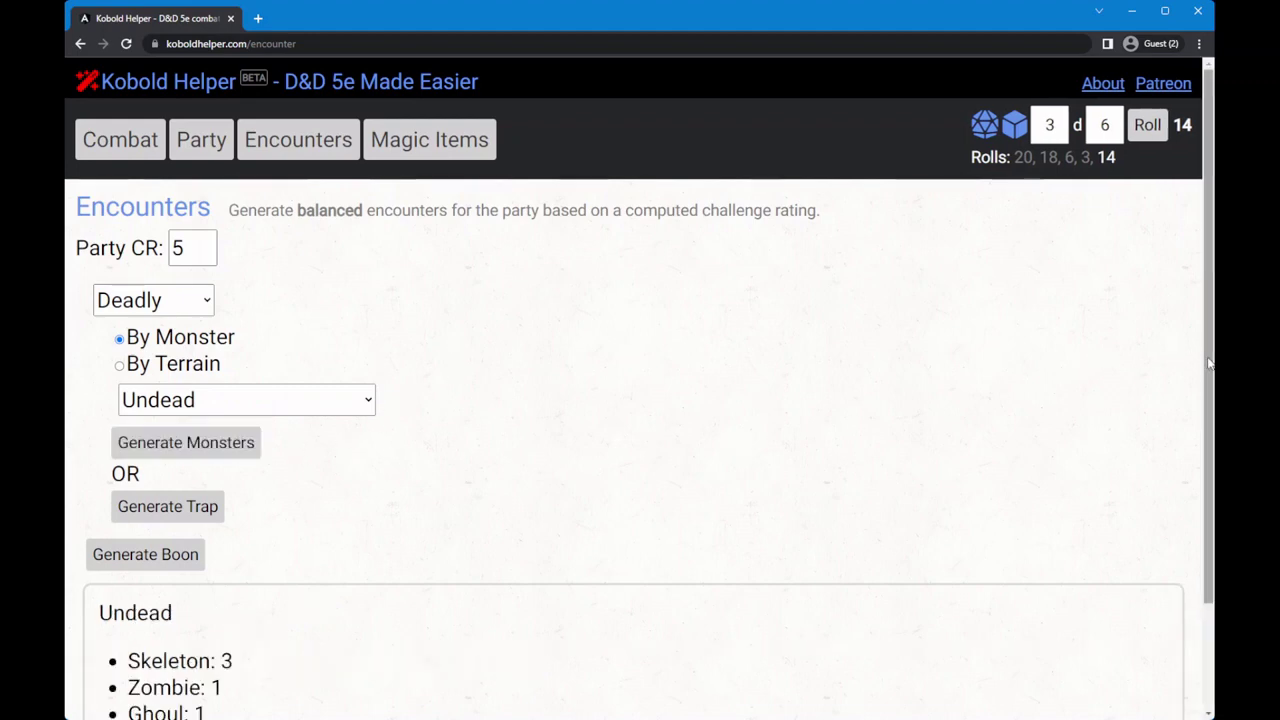
{"action": "scroll", "coordinate": [1208, 364], "scroll_direction": "down", "scroll_amount": 2}
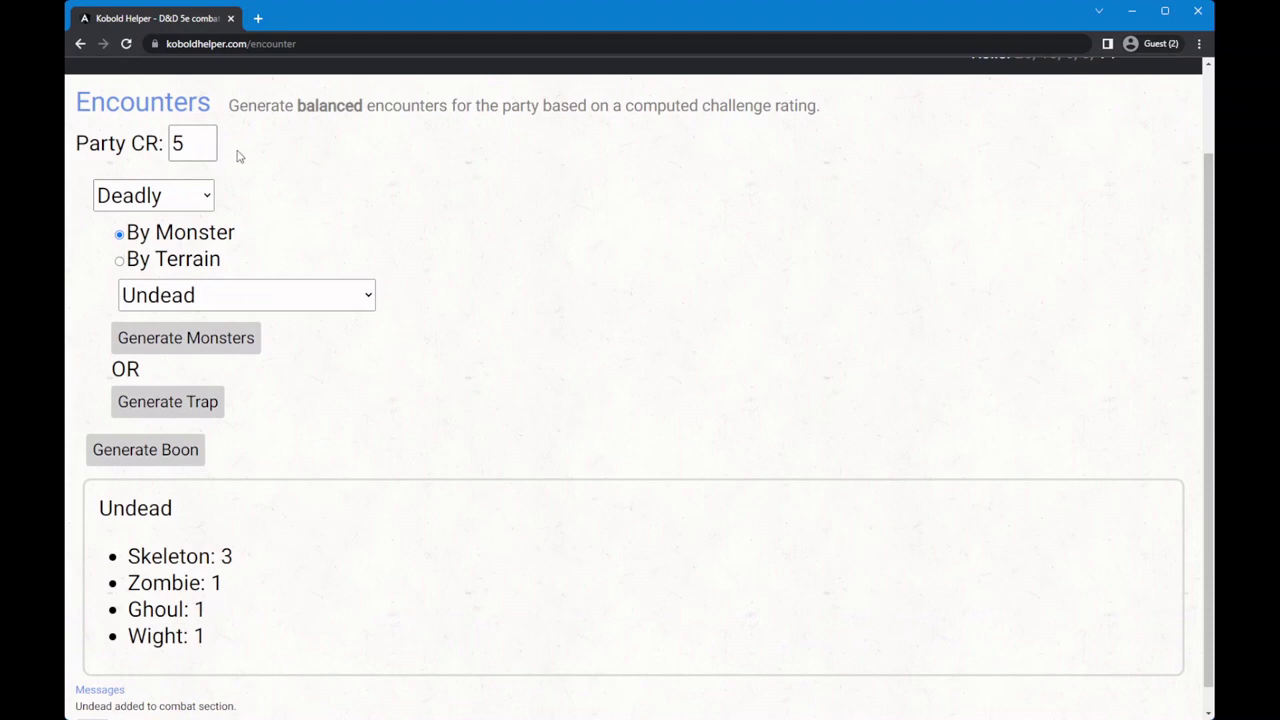
{"action": "left_click", "coordinate": [234, 343]}
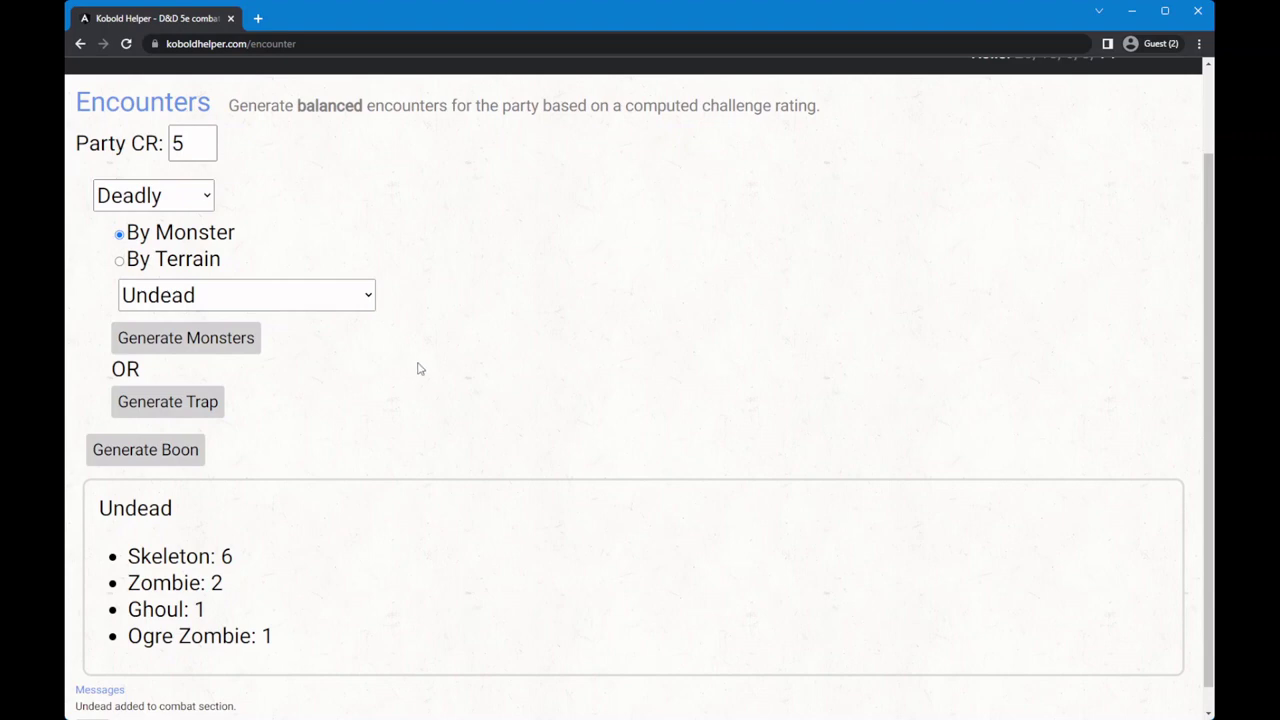
{"action": "left_click", "coordinate": [250, 339]}
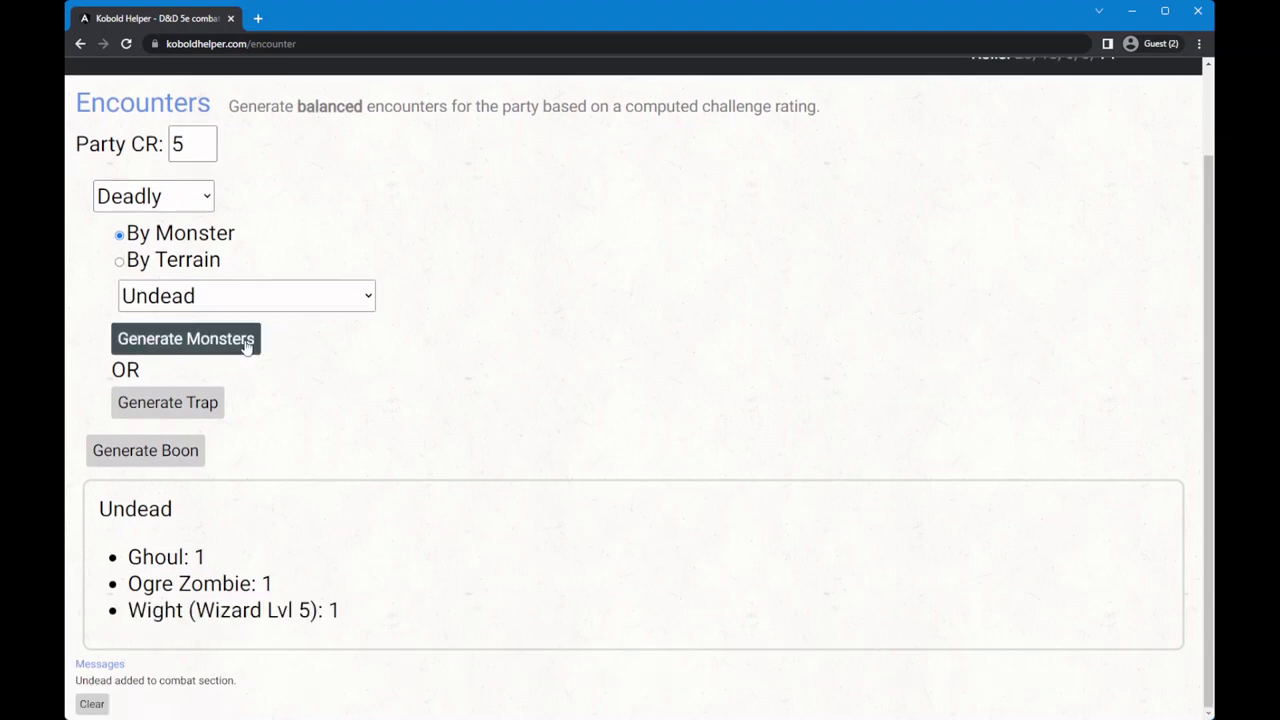
Change the monster type to Goblinoids and generate three alternative encounters.
{"action": "left_click", "coordinate": [365, 300]}
{"action": "left_click", "coordinate": [337, 348]}
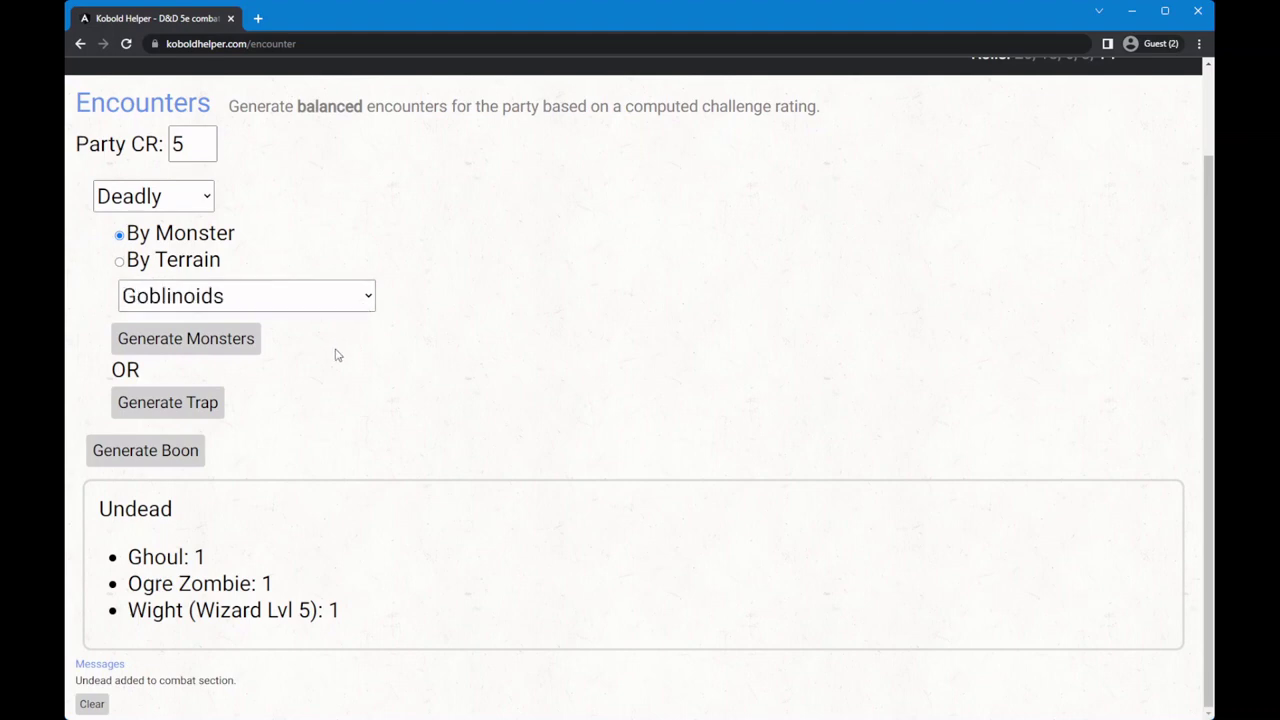
{"action": "left_click", "coordinate": [244, 341]}
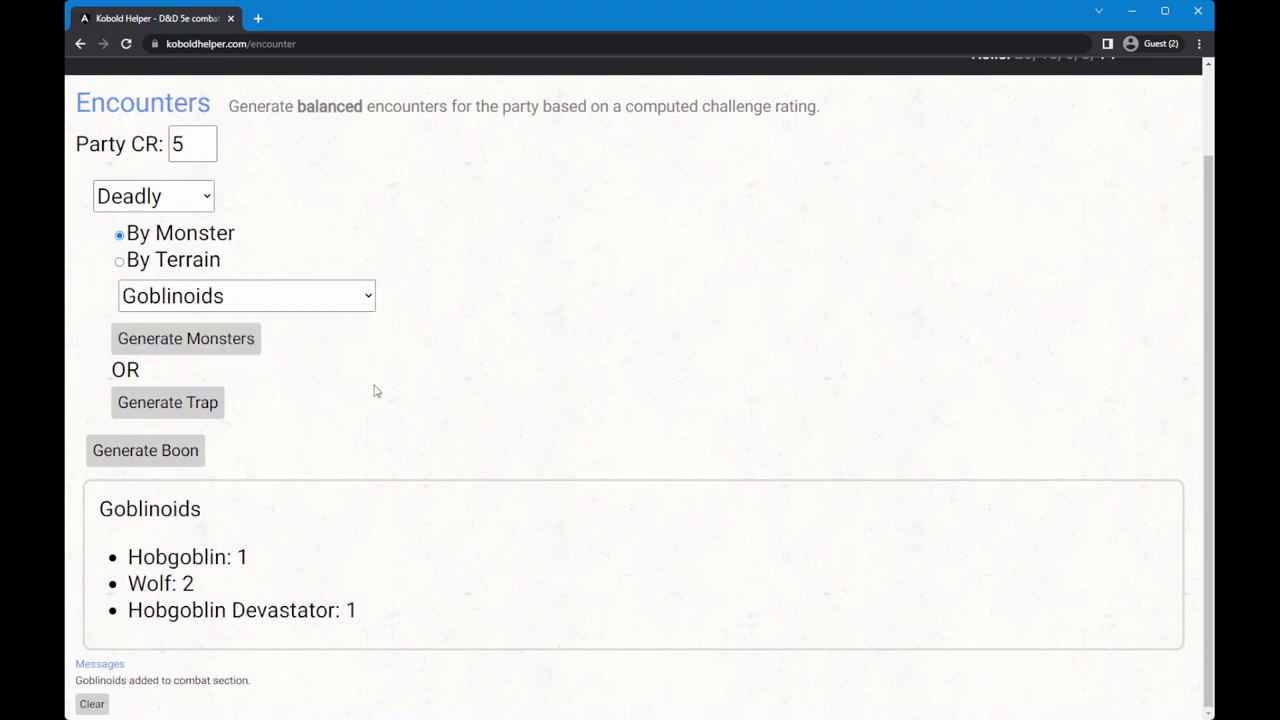
{"action": "left_click", "coordinate": [246, 341]}
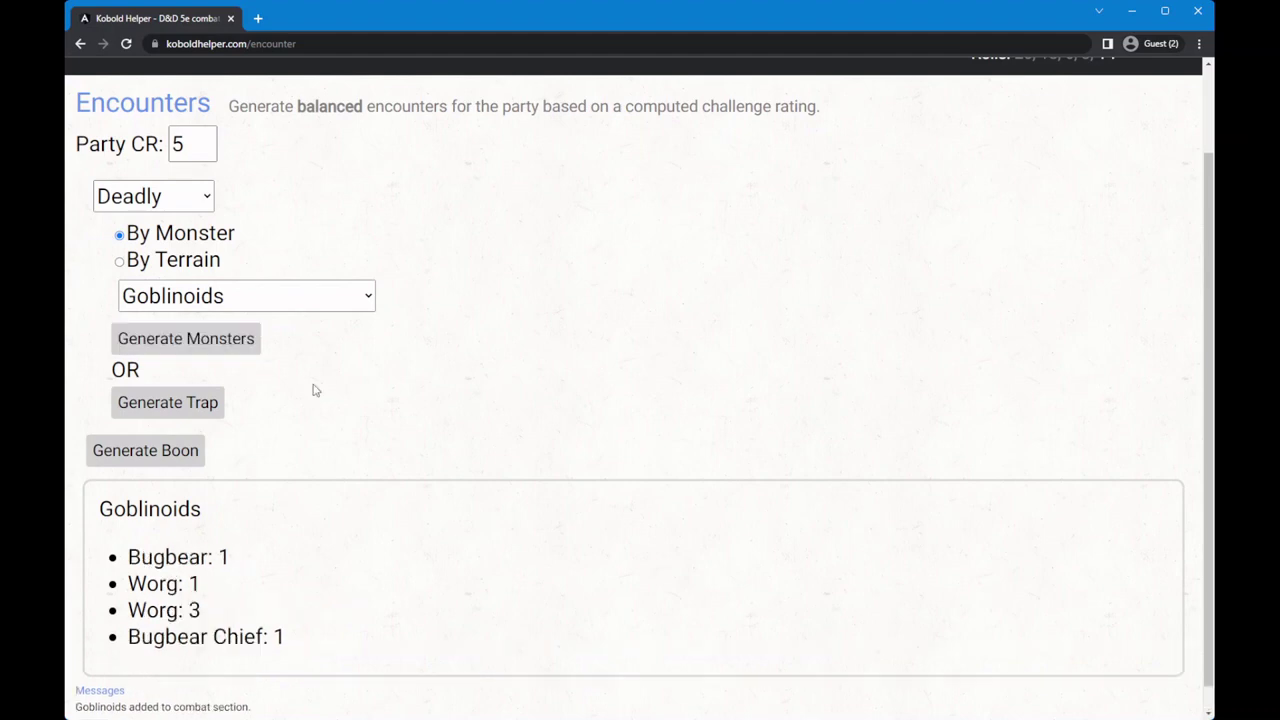
{"action": "left_click", "coordinate": [250, 352]}
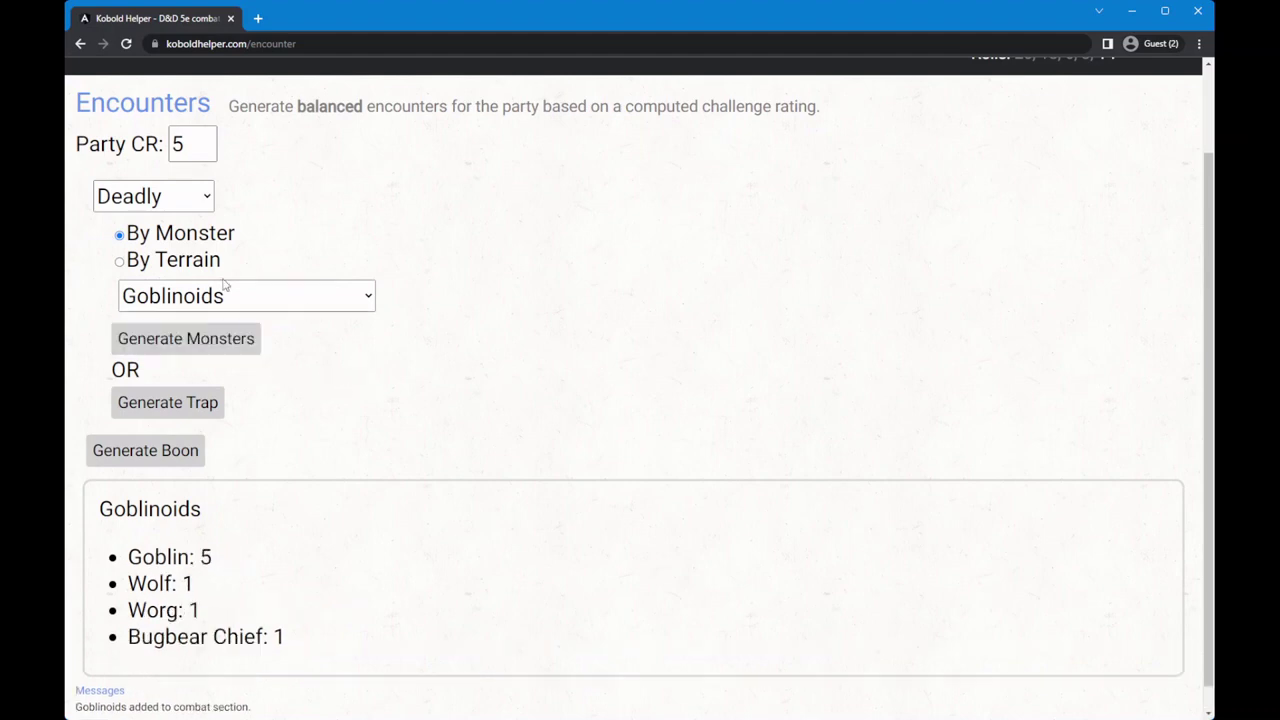
Switch the generator to By Terrain with Forest and generate monsters twice.
{"action": "left_click", "coordinate": [120, 262]}
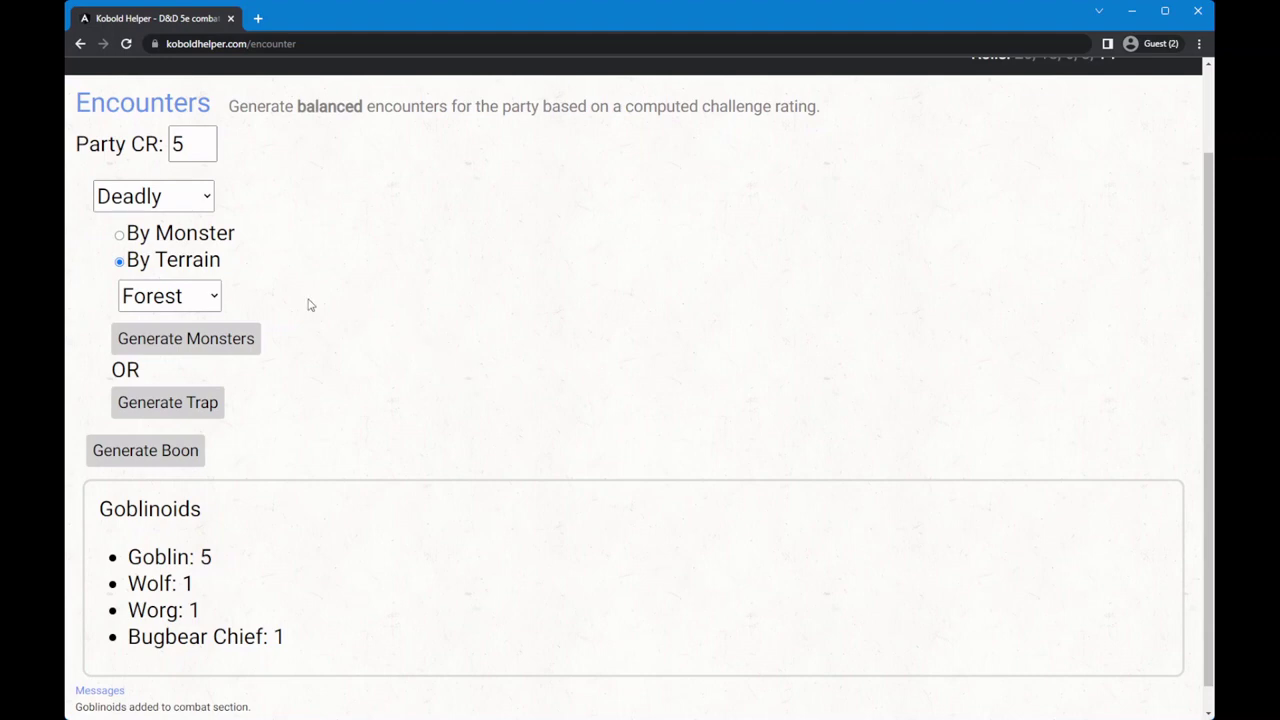
{"action": "left_click", "coordinate": [220, 340]}
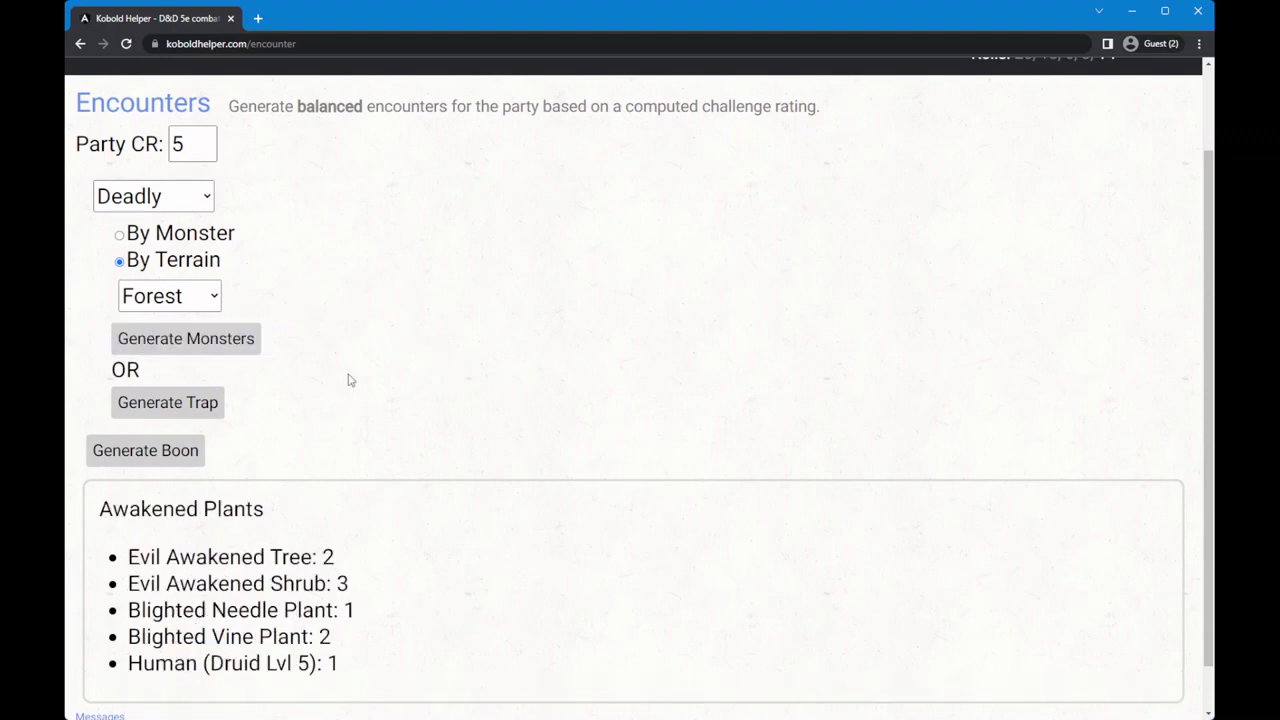
{"action": "left_click", "coordinate": [243, 343]}
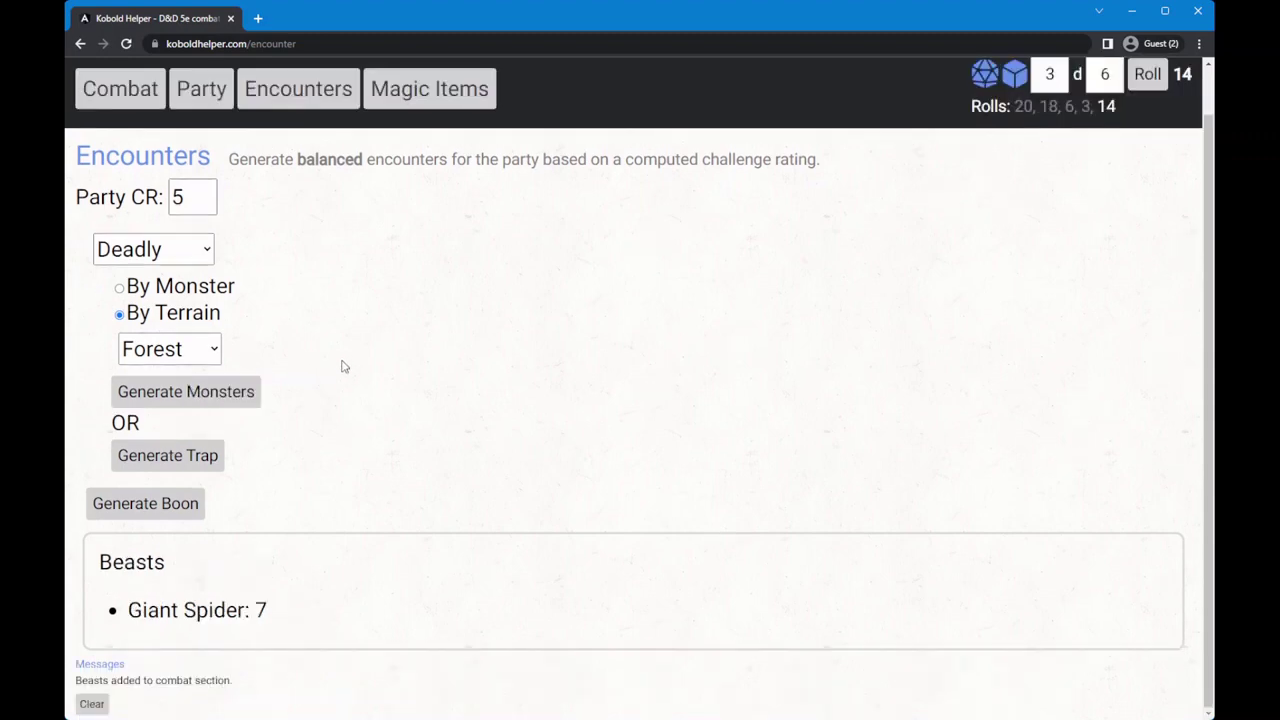
Set the encounter terrain to Caverns and the difficulty to Setback.
{"action": "left_click", "coordinate": [226, 352]}
{"action": "left_click", "coordinate": [215, 392]}
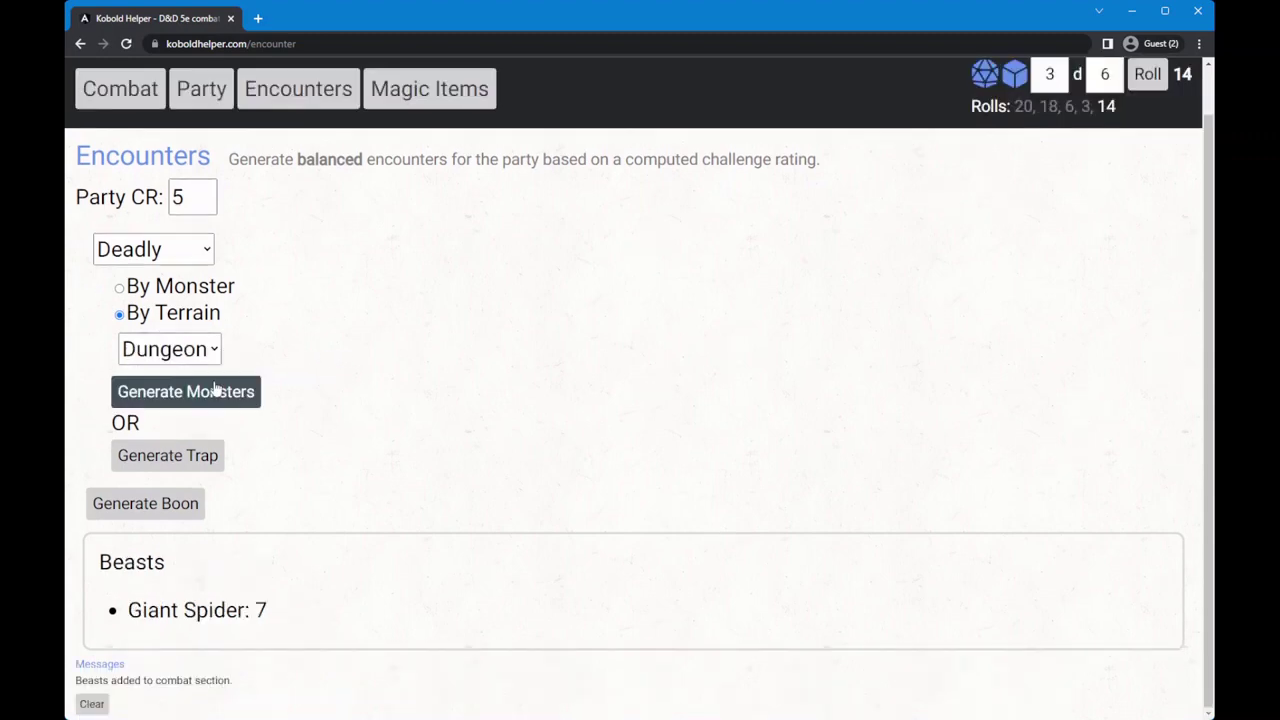
{"action": "left_click", "coordinate": [214, 360]}
{"action": "left_click", "coordinate": [200, 433]}
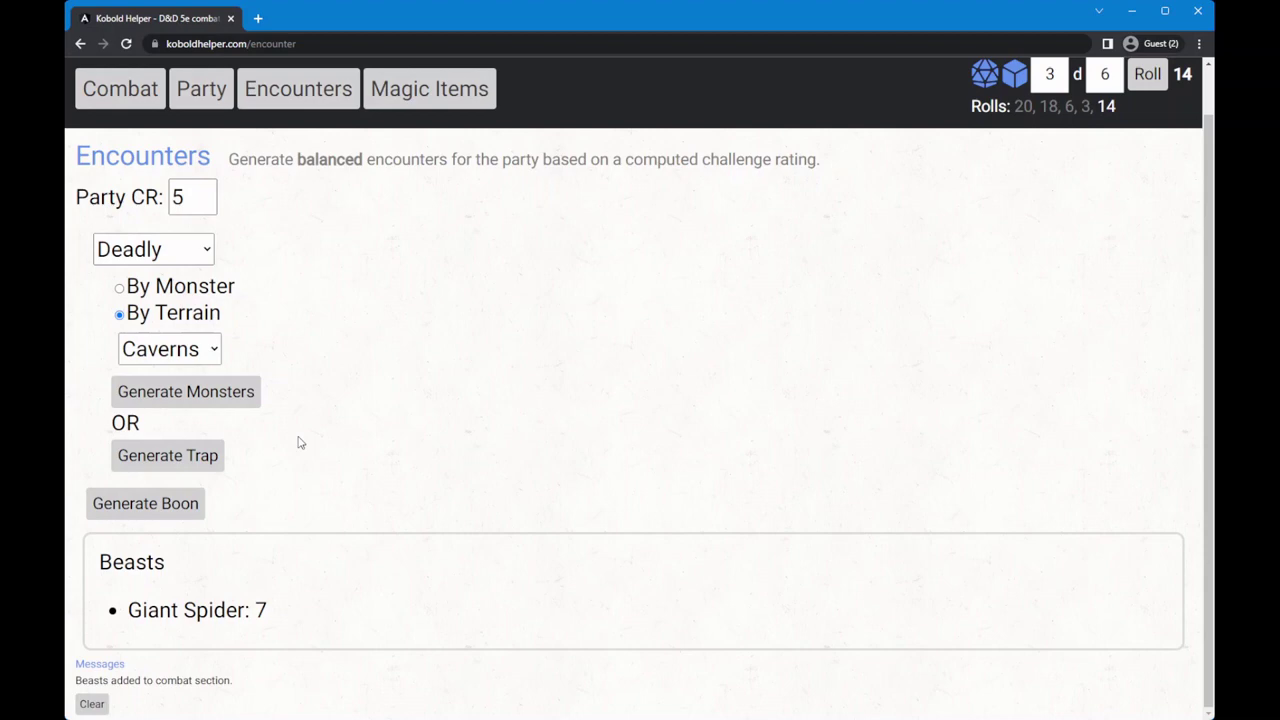
{"action": "left_click", "coordinate": [204, 255]}
{"action": "left_click", "coordinate": [194, 282]}
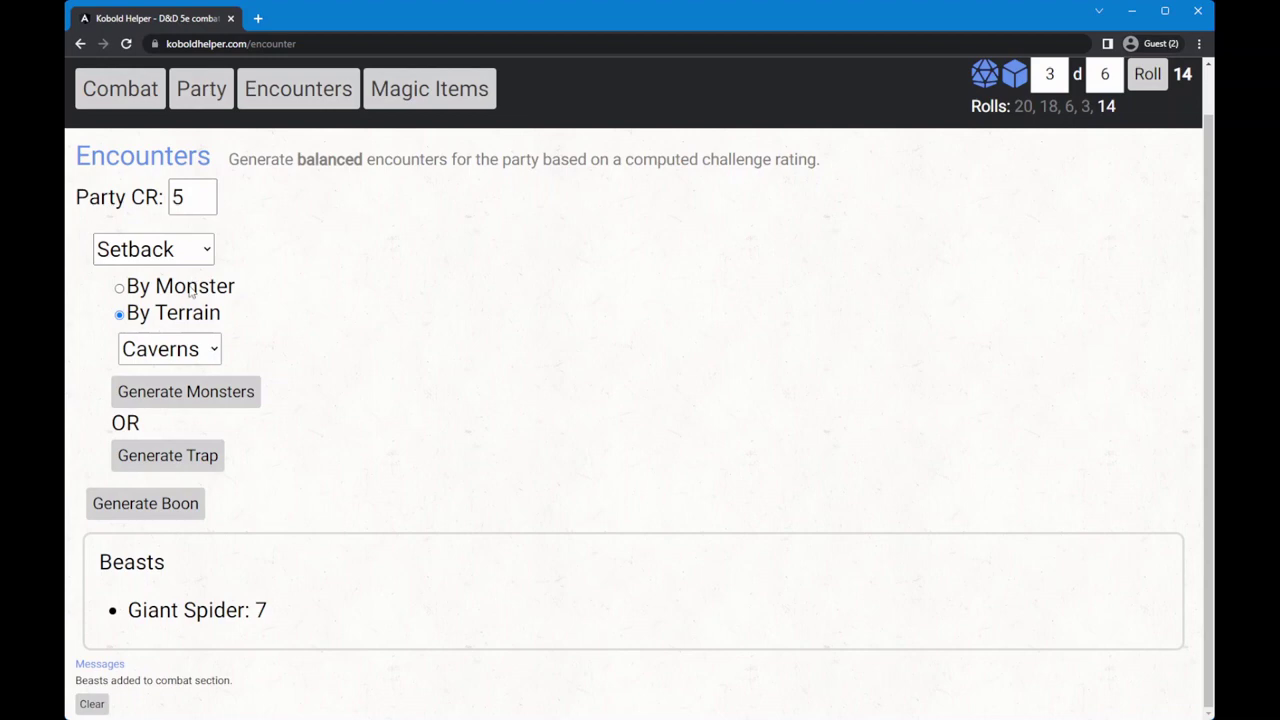
Generate three random traps at Setback difficulty.
{"action": "left_click", "coordinate": [167, 457]}
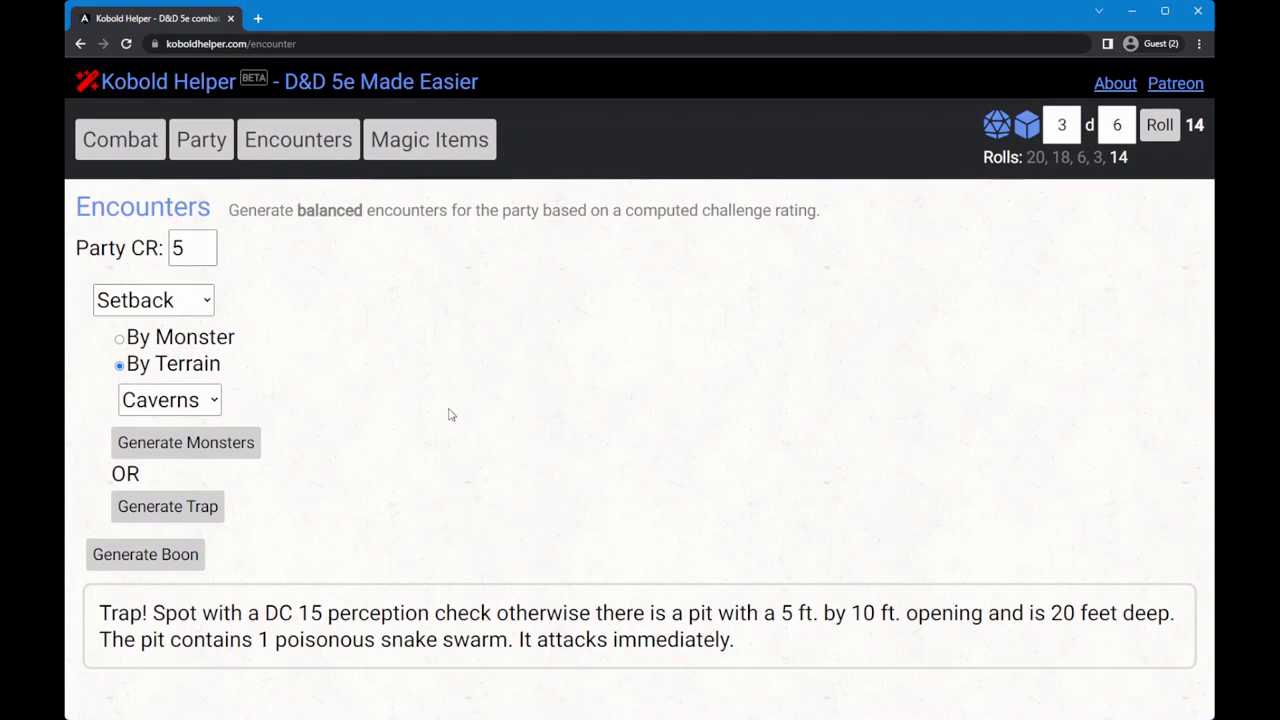
{"action": "left_click", "coordinate": [203, 510]}
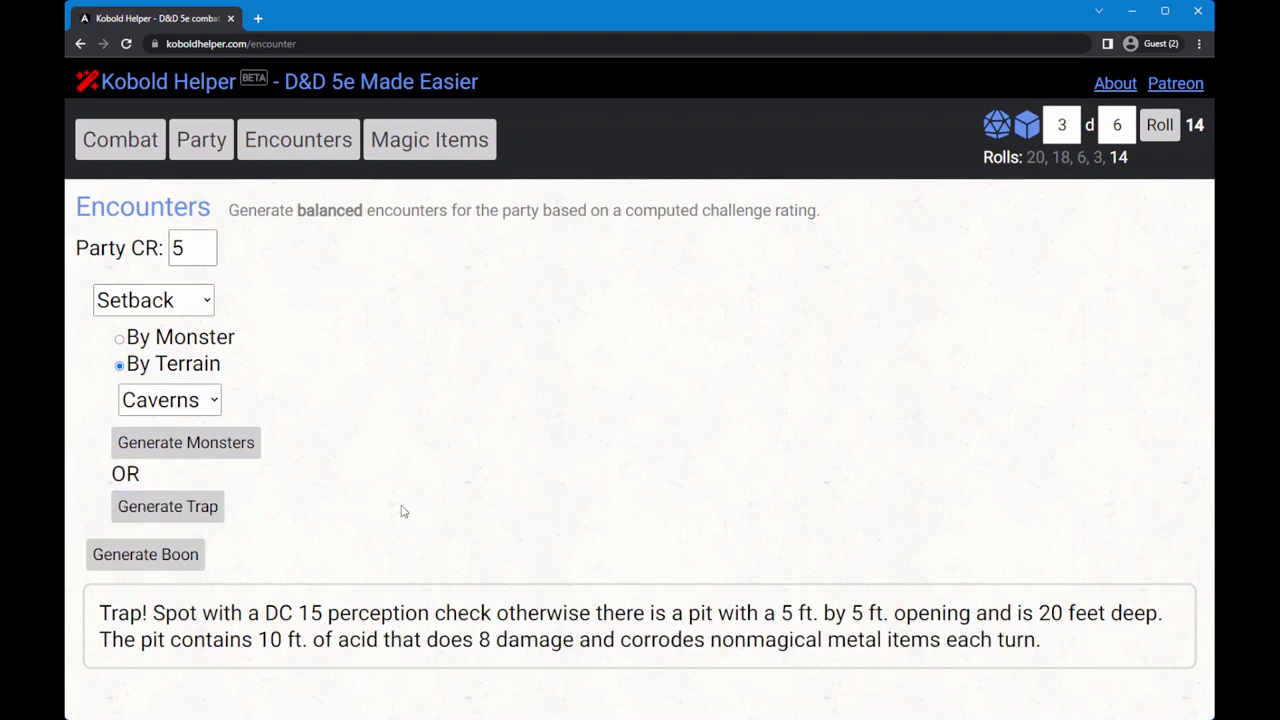
{"action": "left_click", "coordinate": [209, 505]}
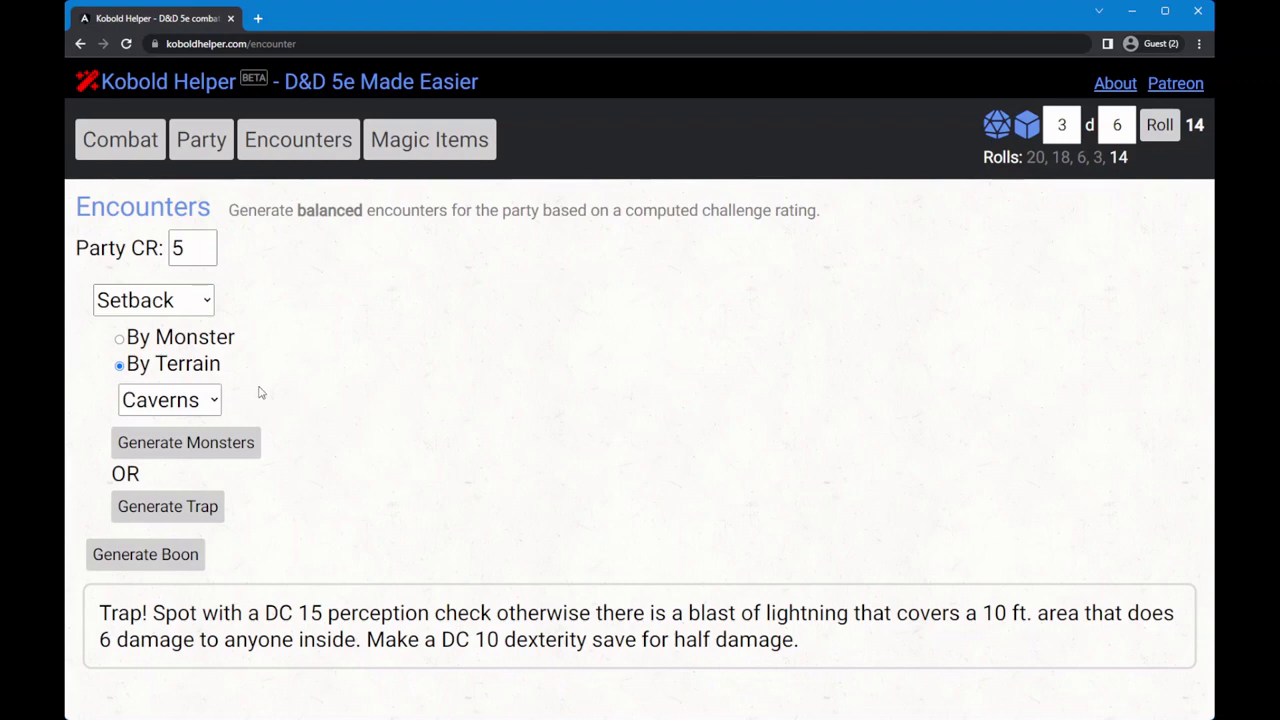
Generate a Setback monster encounter for Caverns and open it in the combat tracker.
{"action": "left_click", "coordinate": [186, 443]}
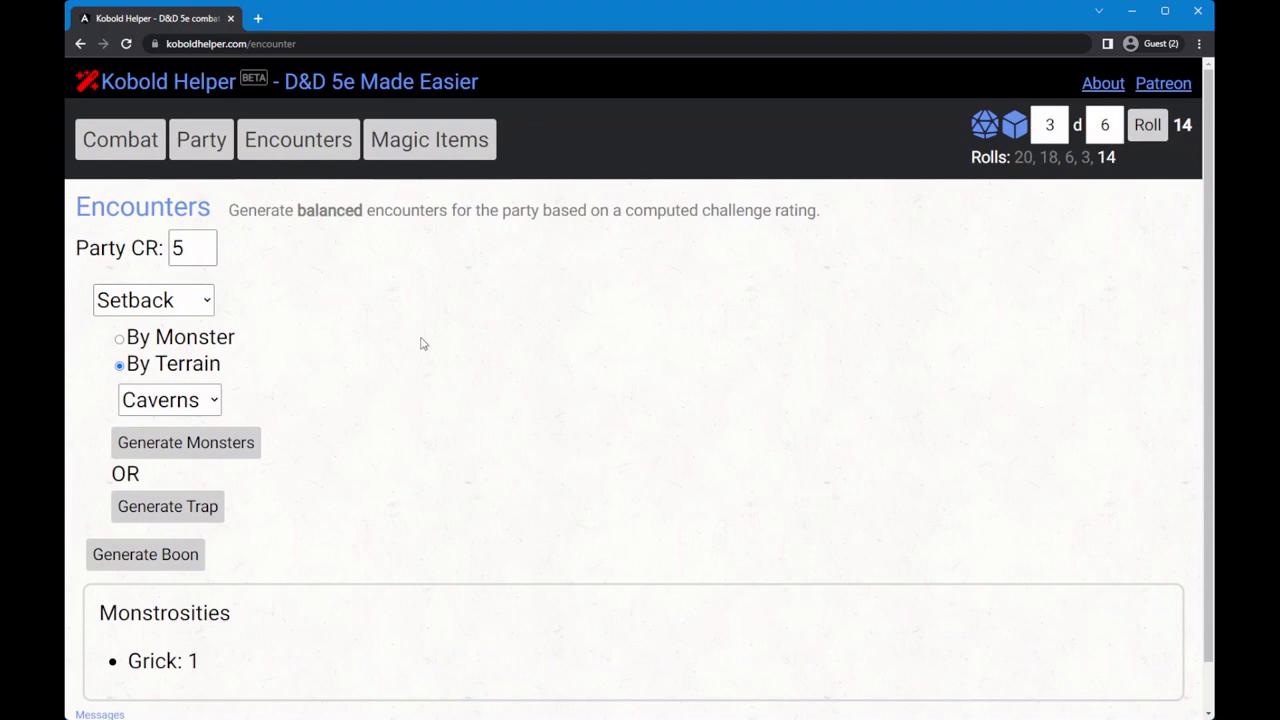
{"action": "left_click", "coordinate": [139, 143]}
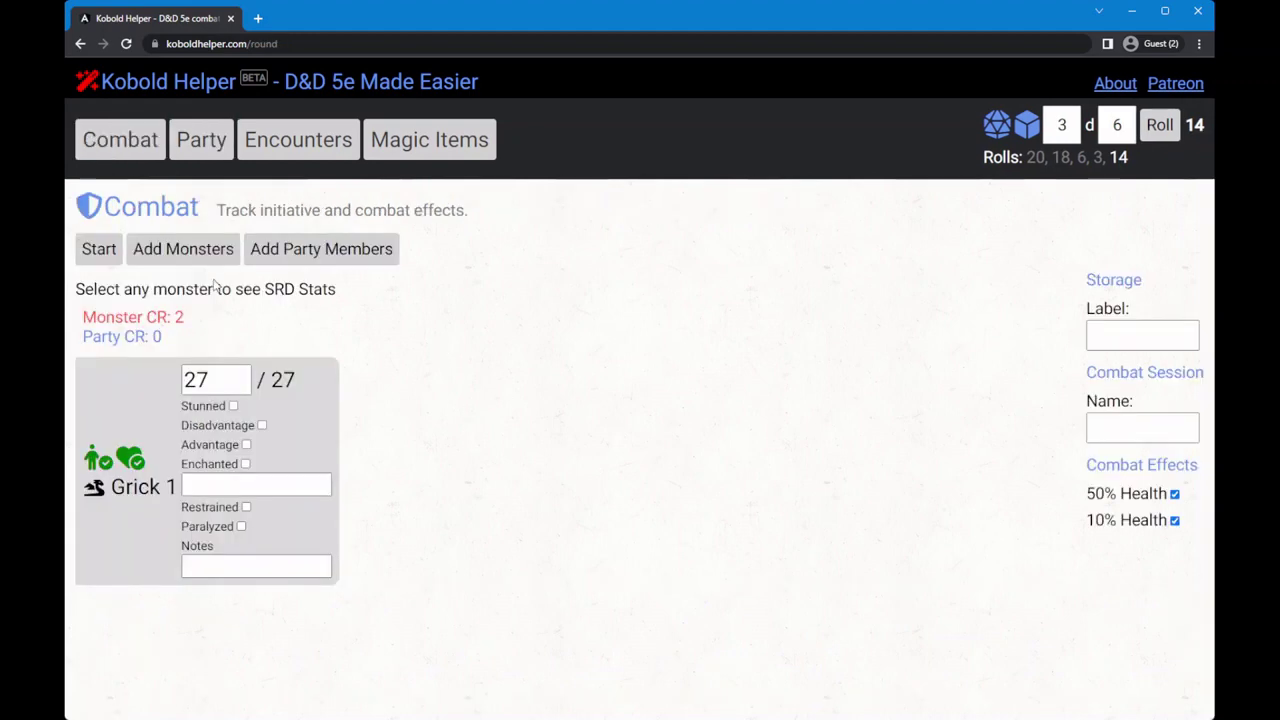